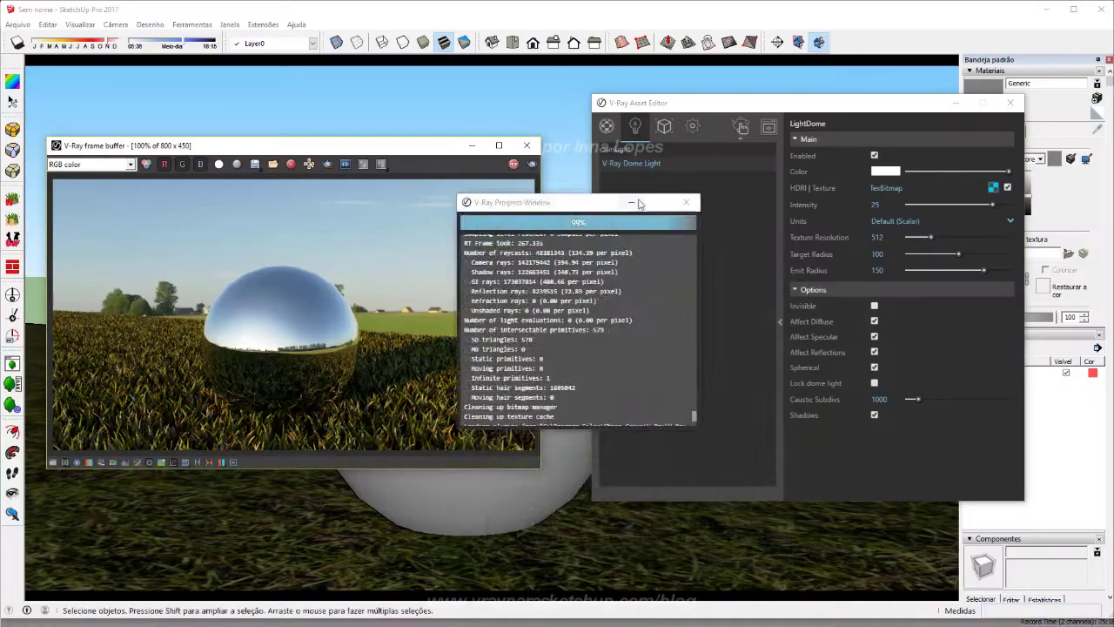
Orbit to raise the horizon and load a different .hdr file into the dome light's HDRI texture
middle_drag(551, 524, 557, 510)
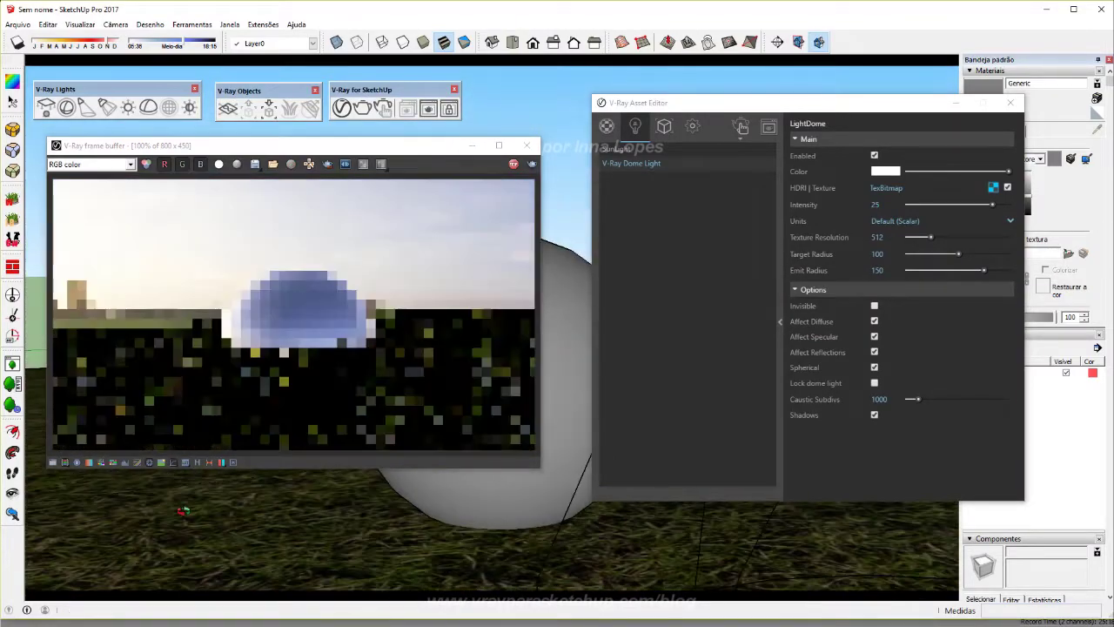
click(993, 187)
click(999, 297)
click(1057, 423)
click(803, 483)
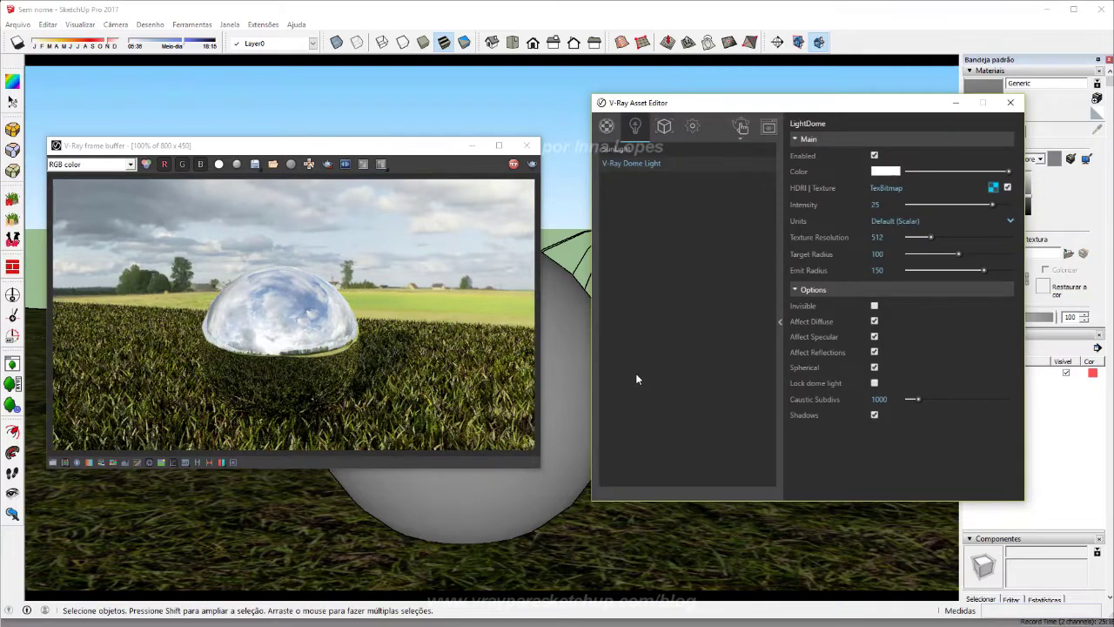
Reframe the view around the sphere and bring up the dome HDRI's Bitmap settings again
middle_drag(557, 522, 575, 514)
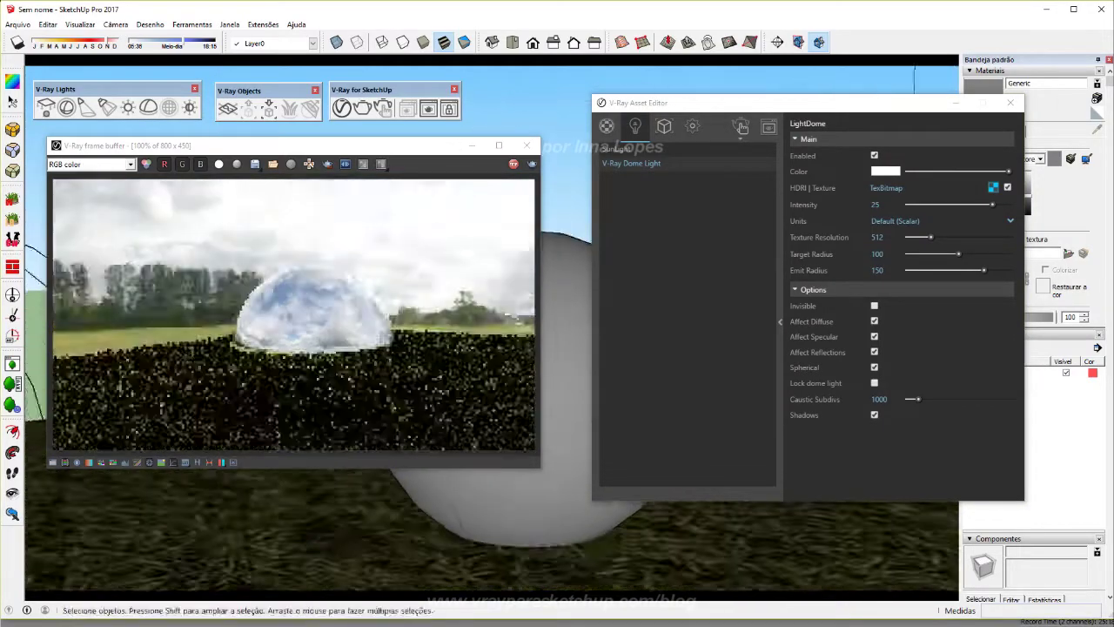
drag(384, 147, 386, 130)
click(993, 187)
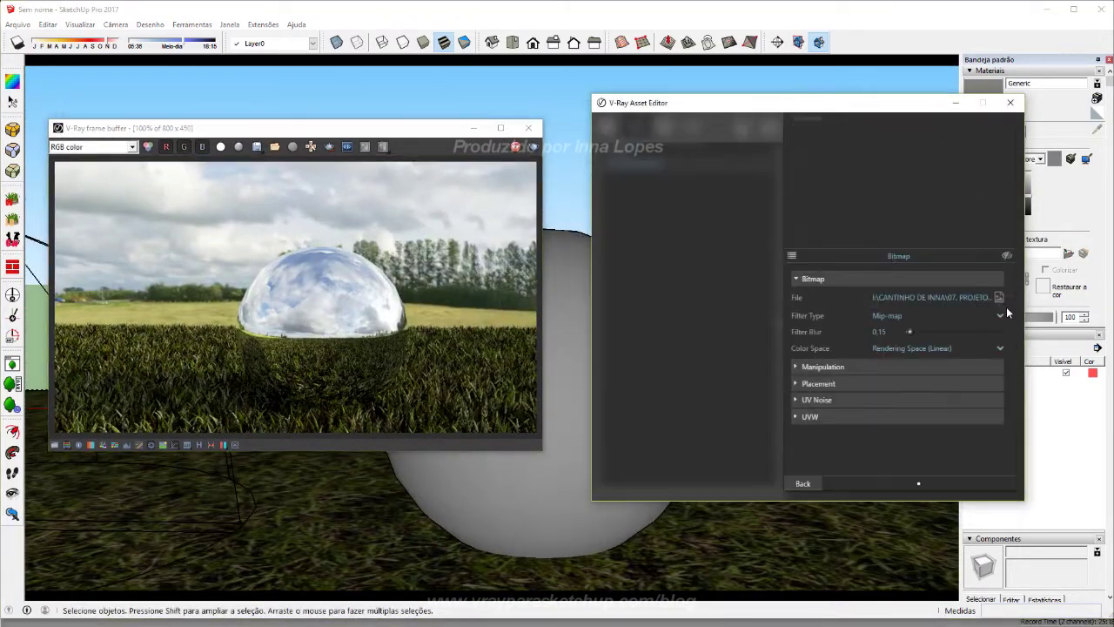
Swap the dome light's HDRI through several files, settling on the VizPeople 09 HDR
click(1003, 311)
click(1054, 425)
click(803, 482)
click(993, 187)
click(999, 297)
click(990, 424)
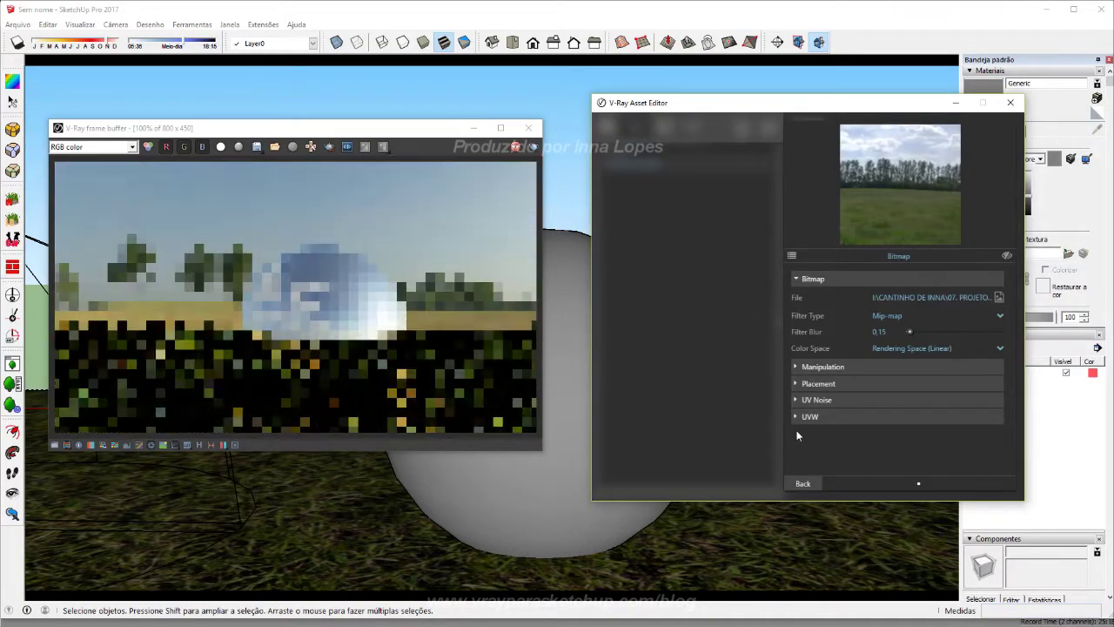
click(999, 297)
click(467, 393)
click(1054, 426)
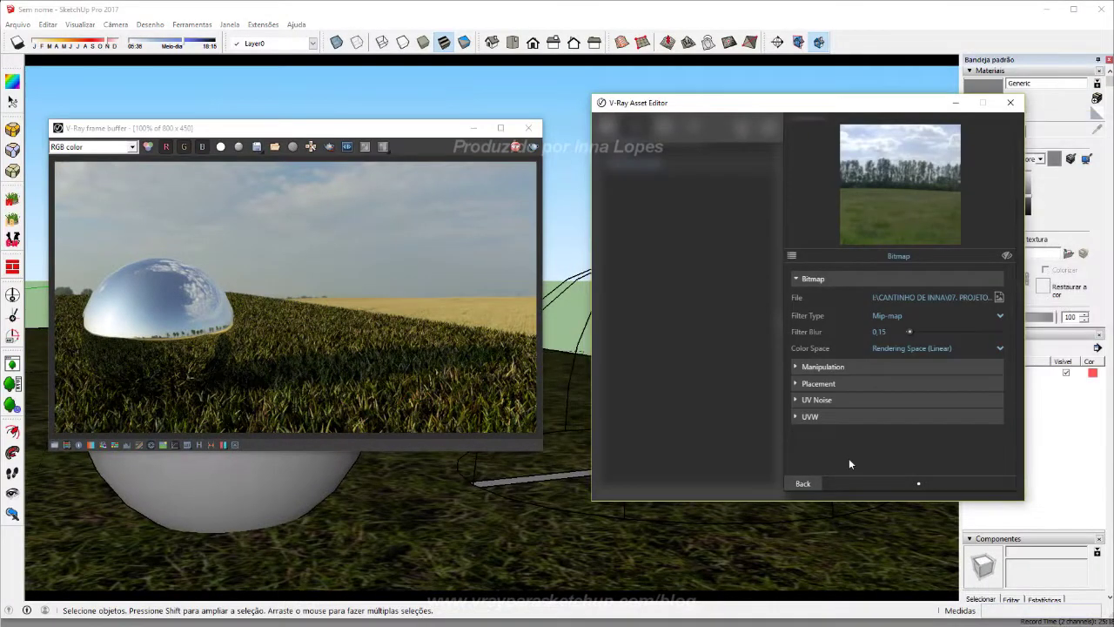
Raise the dome light intensity to 40 and reopen its HDRI bitmap settings
click(799, 485)
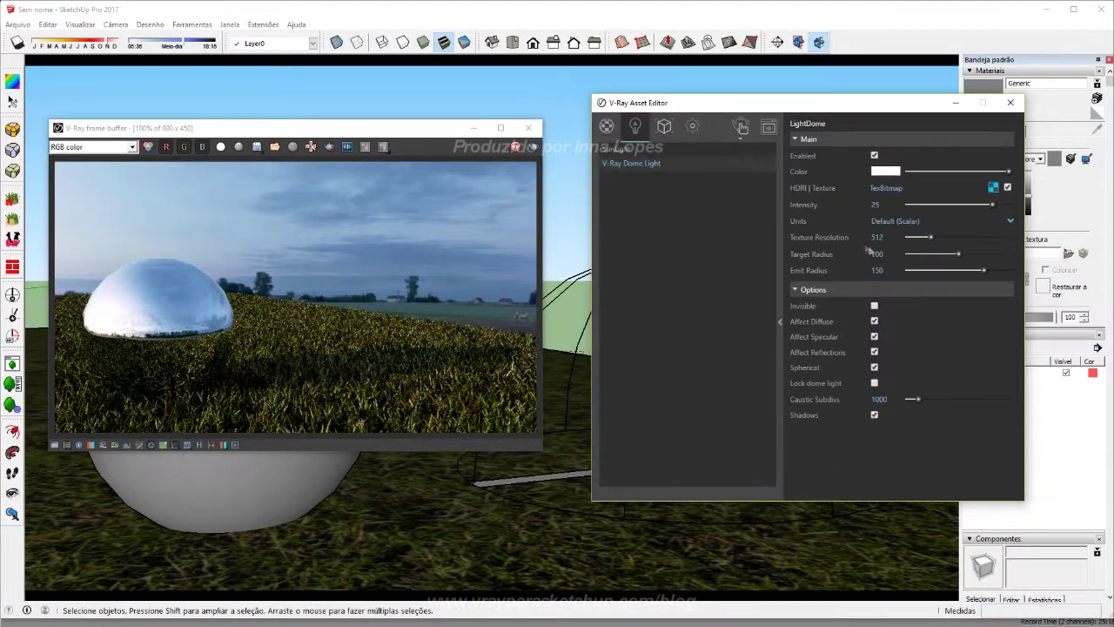
text(40)
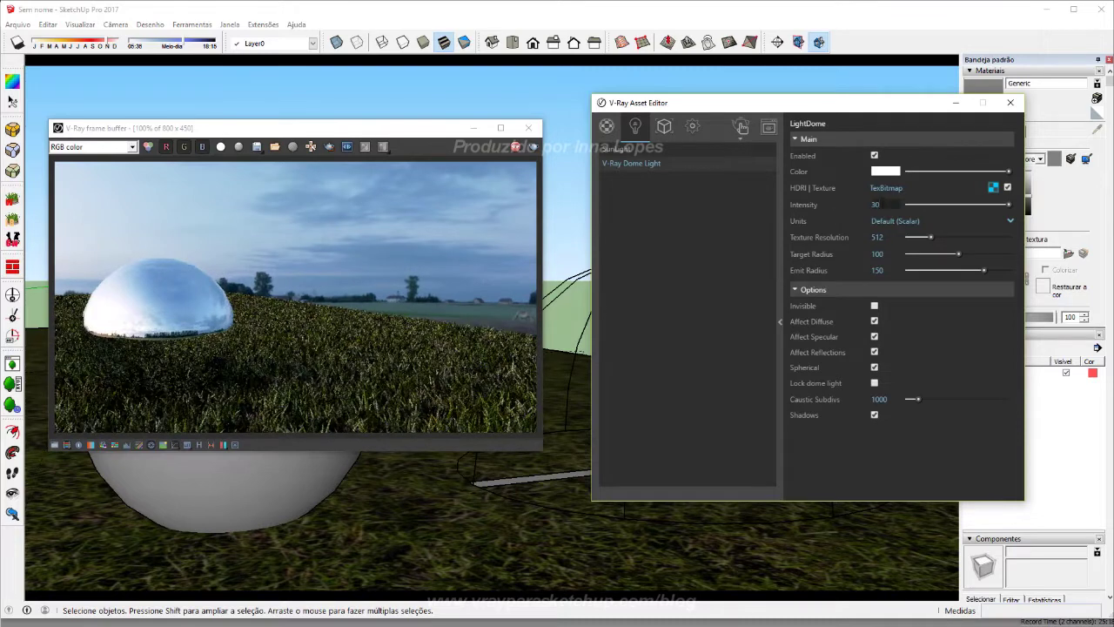
key(Return)
click(886, 188)
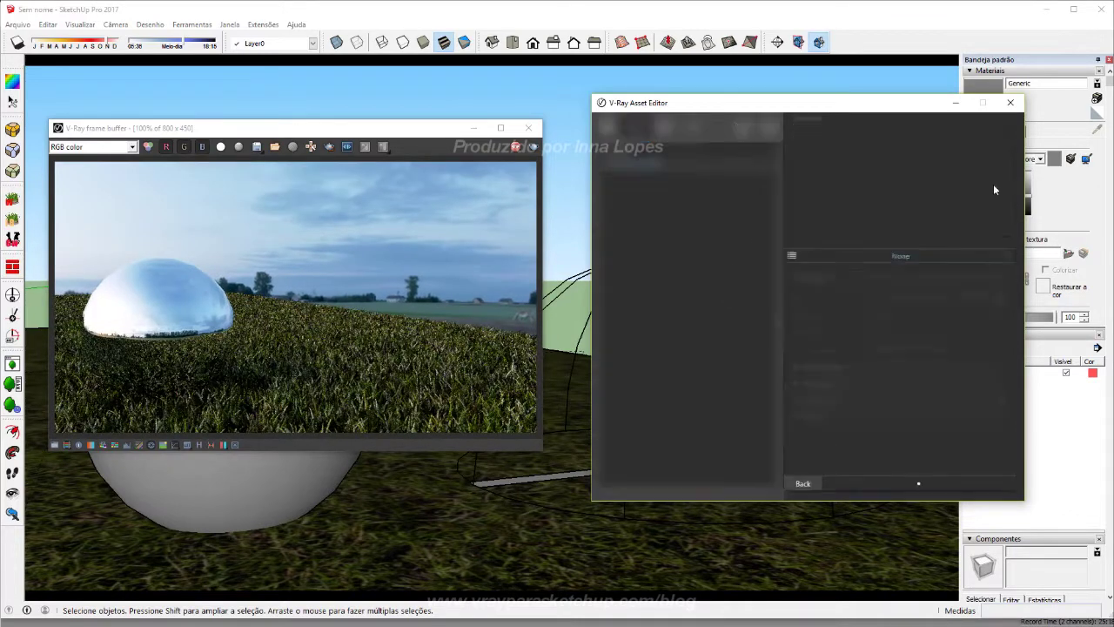
Browse up to the HDR_Pack 03 folder and load one of its HDRs onto the dome light
click(1001, 300)
click(820, 141)
click(820, 141)
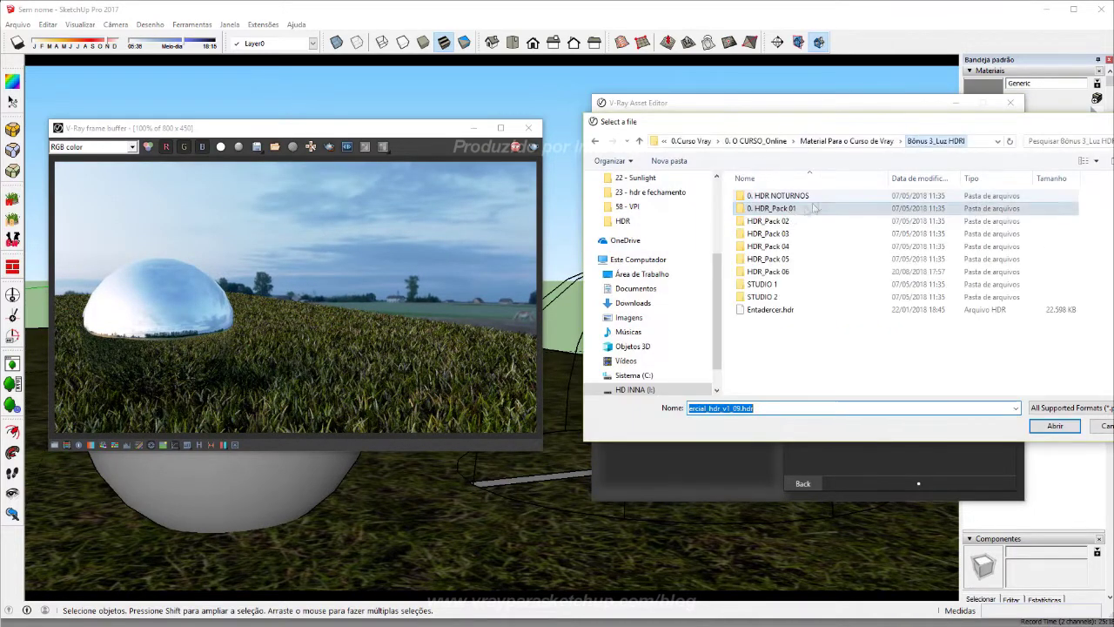
double_click(782, 234)
click(771, 208)
click(1052, 426)
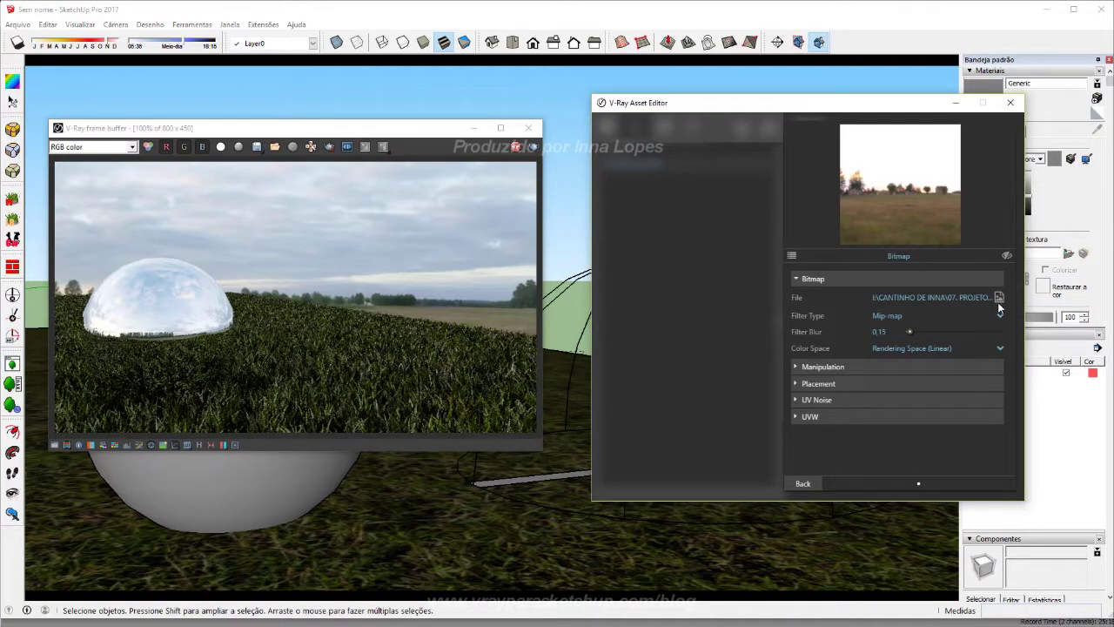
Load more HDR_Pack 03 skies in turn, ending with an orange sunset horizon
click(998, 298)
double_click(762, 221)
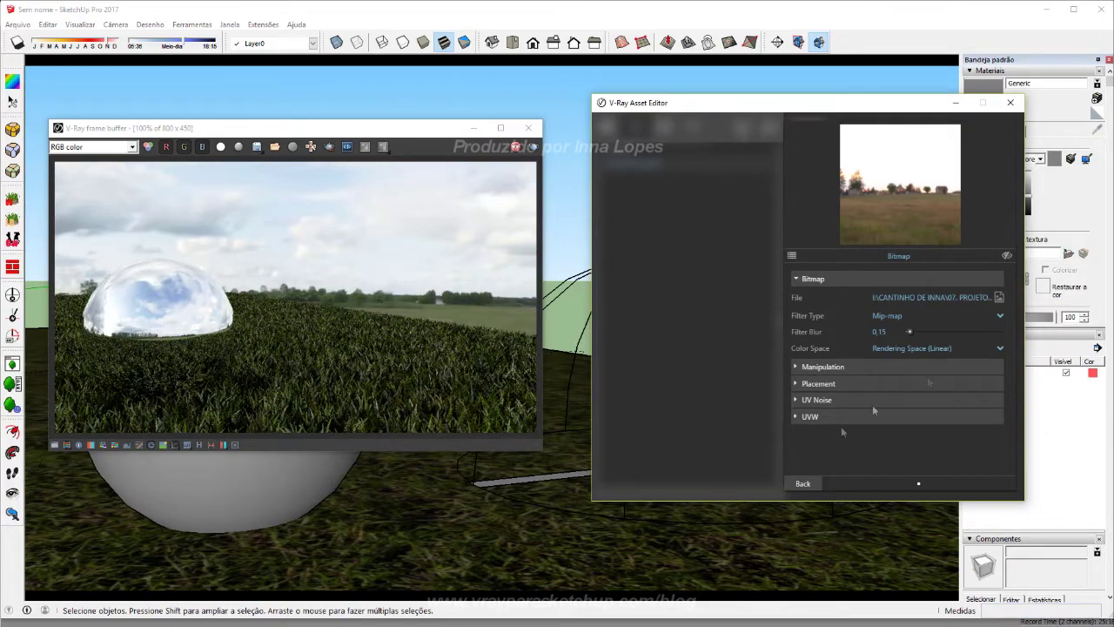
click(998, 298)
double_click(770, 248)
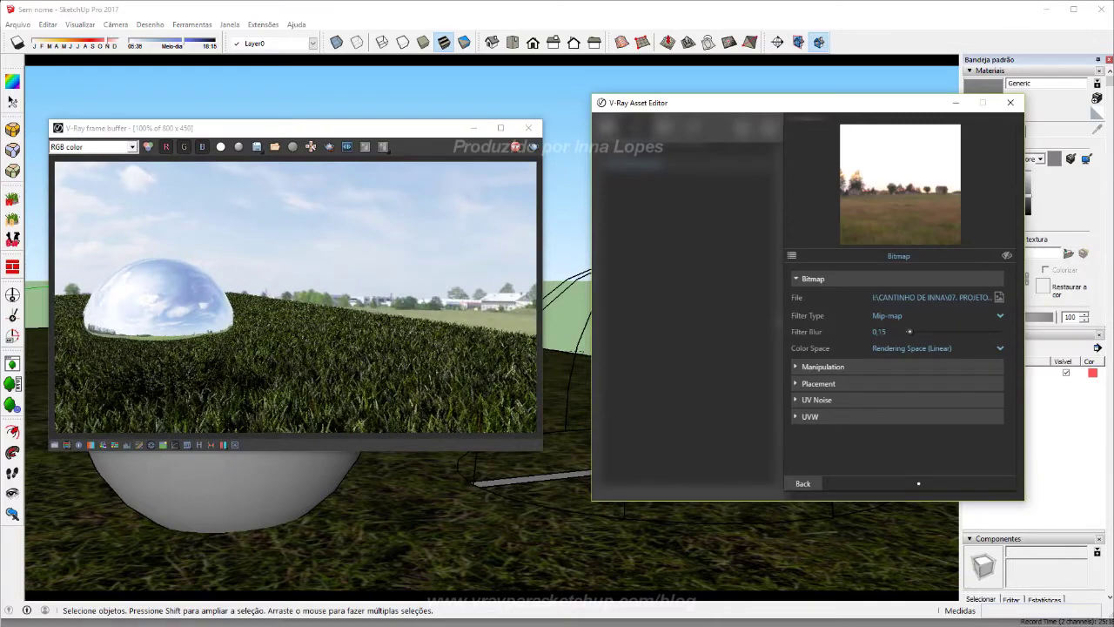
click(1002, 298)
click(1056, 423)
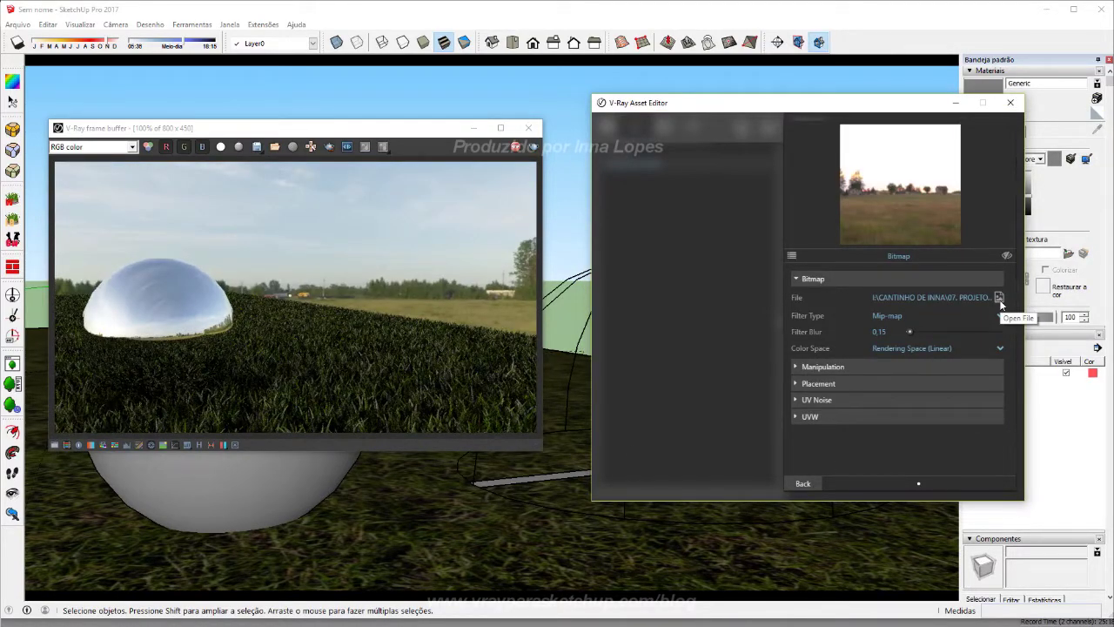
Orbit to a new viewpoint and bring the light settings and render windows to the front
middle_drag(230, 532, 477, 514)
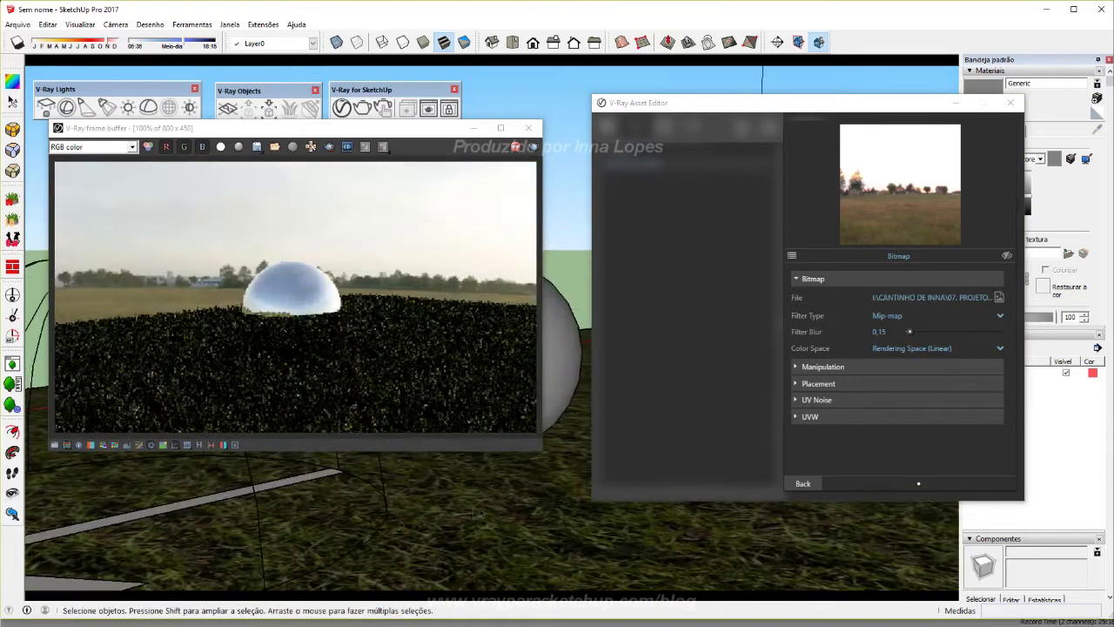
click(726, 475)
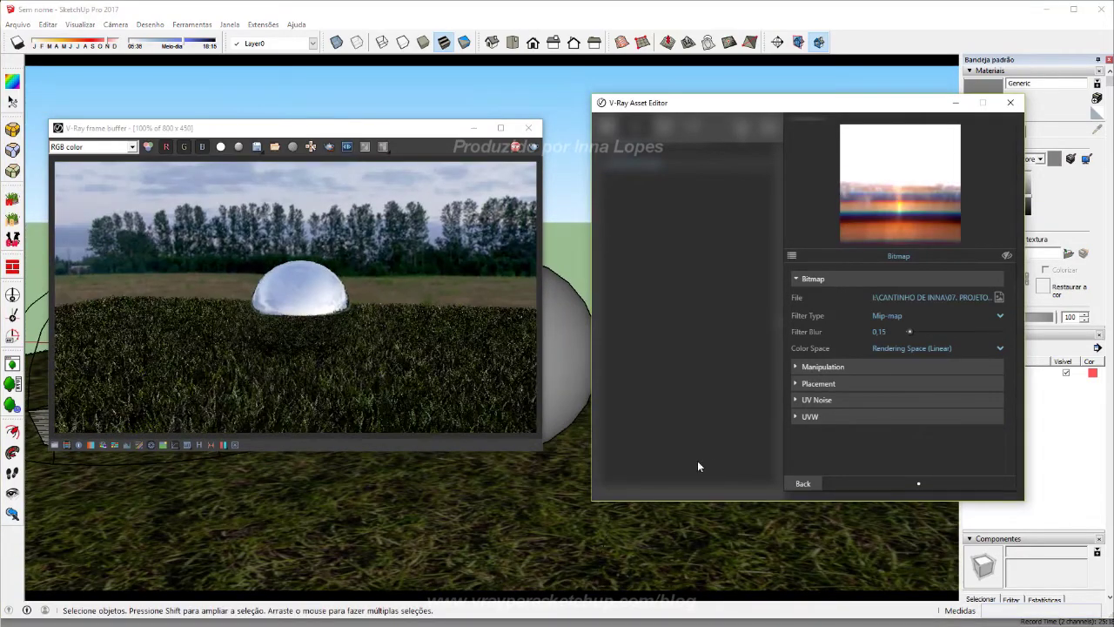
click(520, 150)
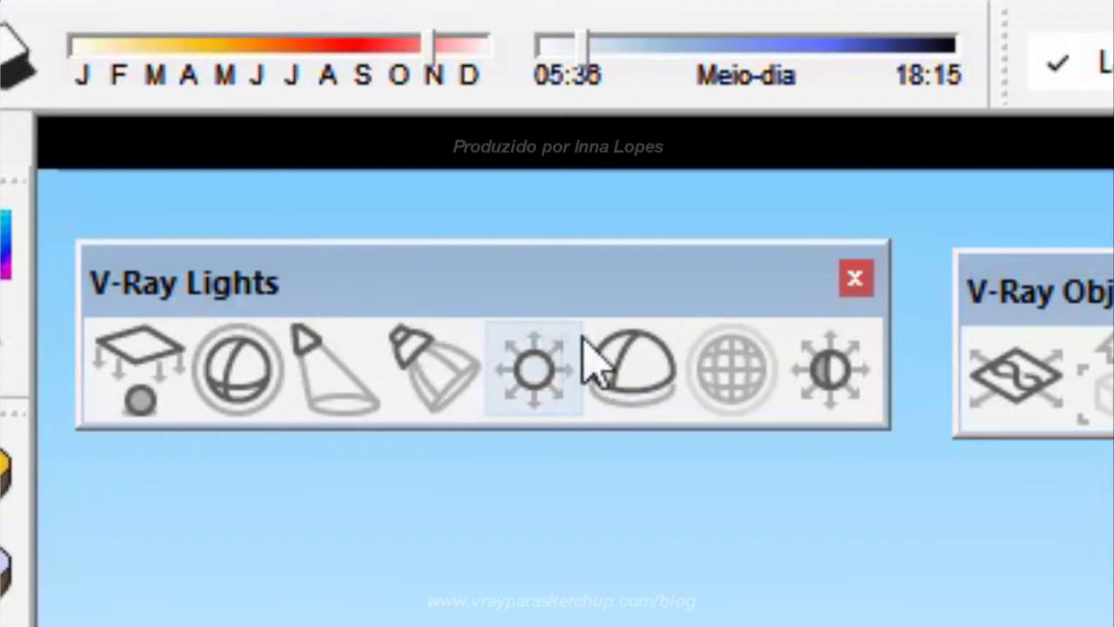
Place a dome light on the ground left of the sphere using VizPeople_non_commercial_hdr_v1_09.hdr
click(599, 366)
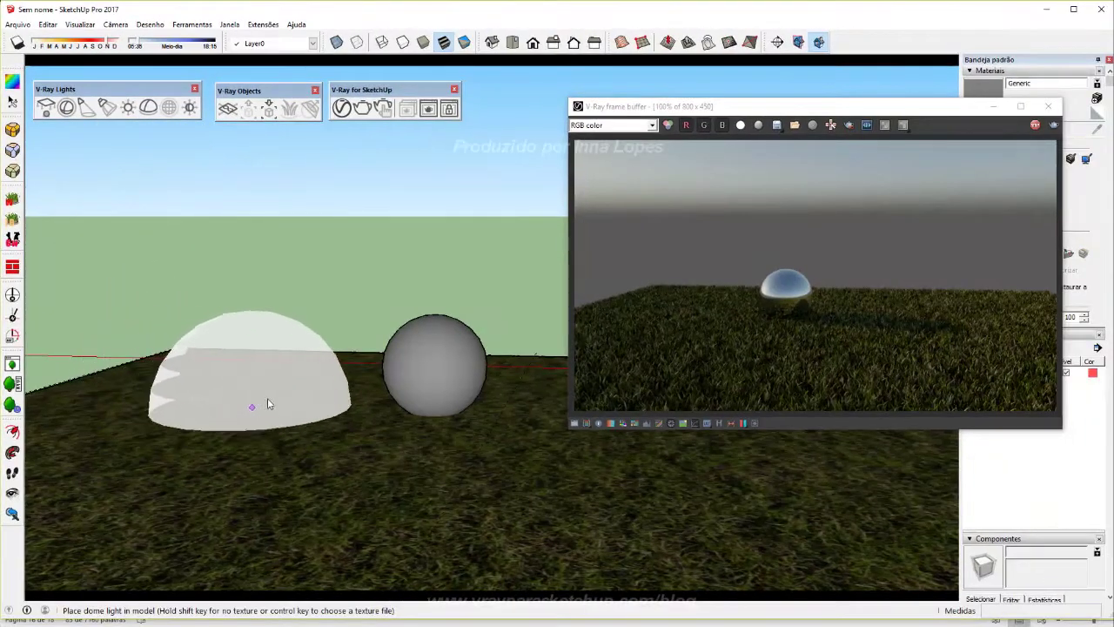
click(216, 397)
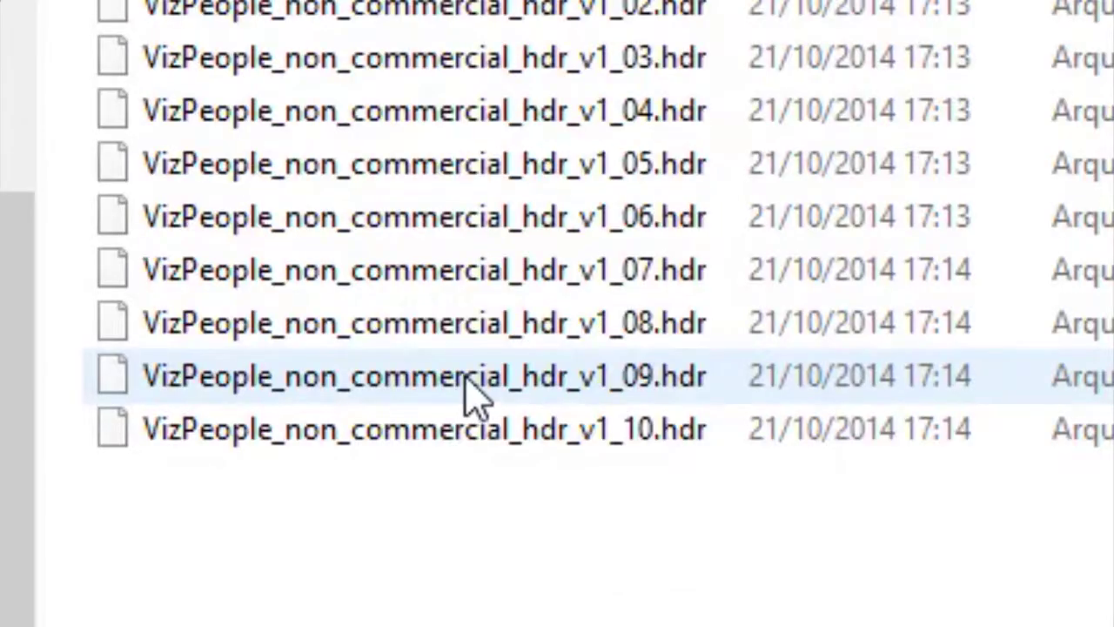
double_click(465, 380)
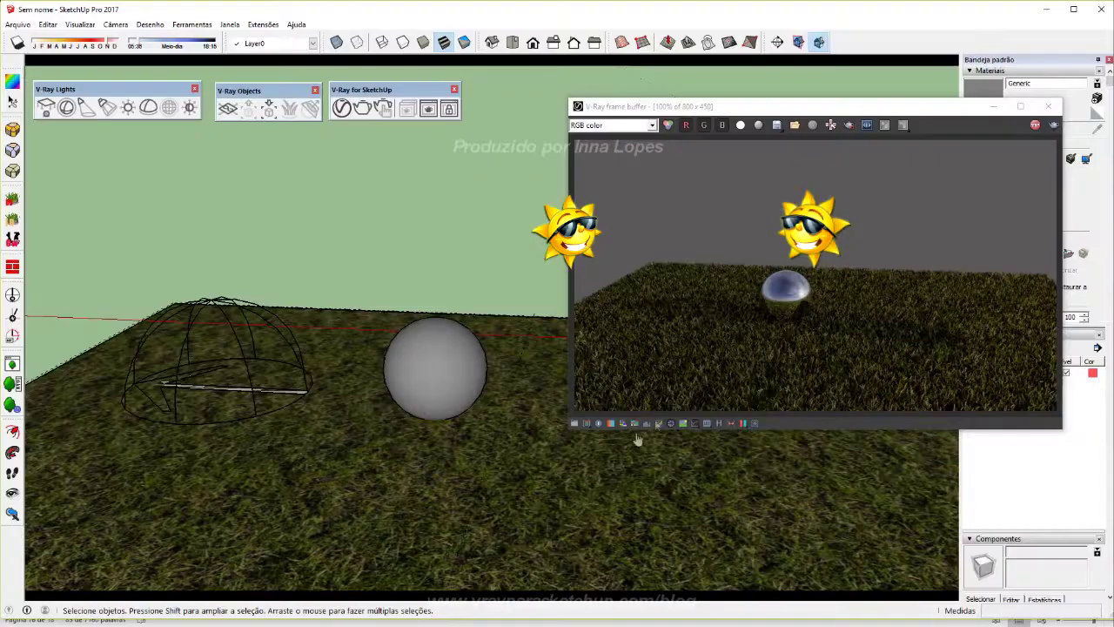
Orbit down to a low view framing both the dome light and the chrome sphere
middle_drag(487, 518, 470, 431)
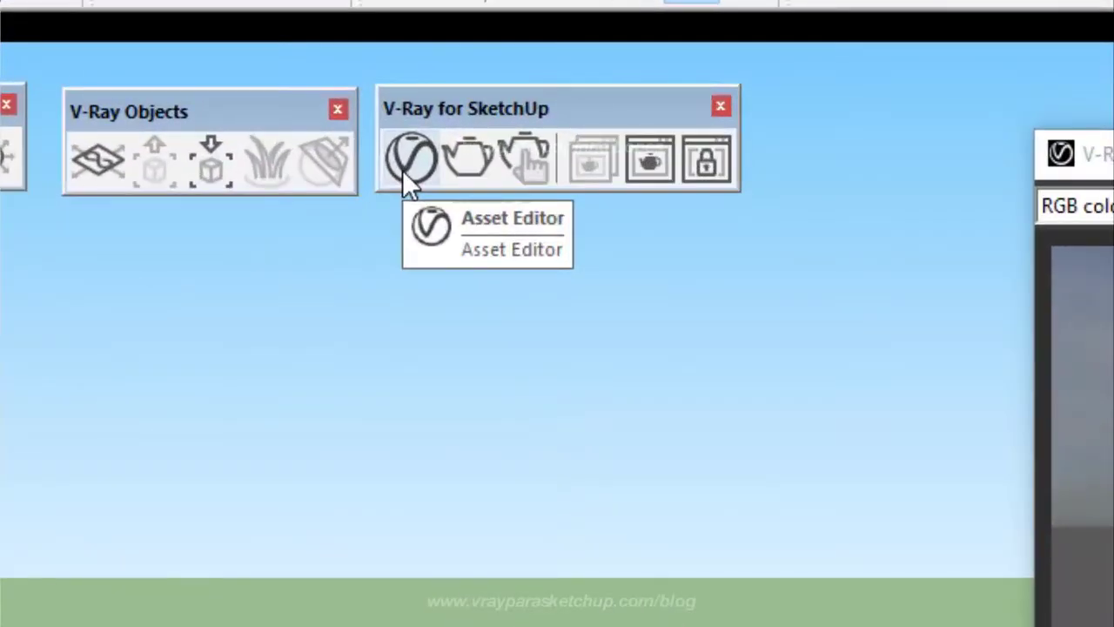
Disable the SunLight in the Asset Editor's Lights list, toggling it off, on, then off
click(409, 159)
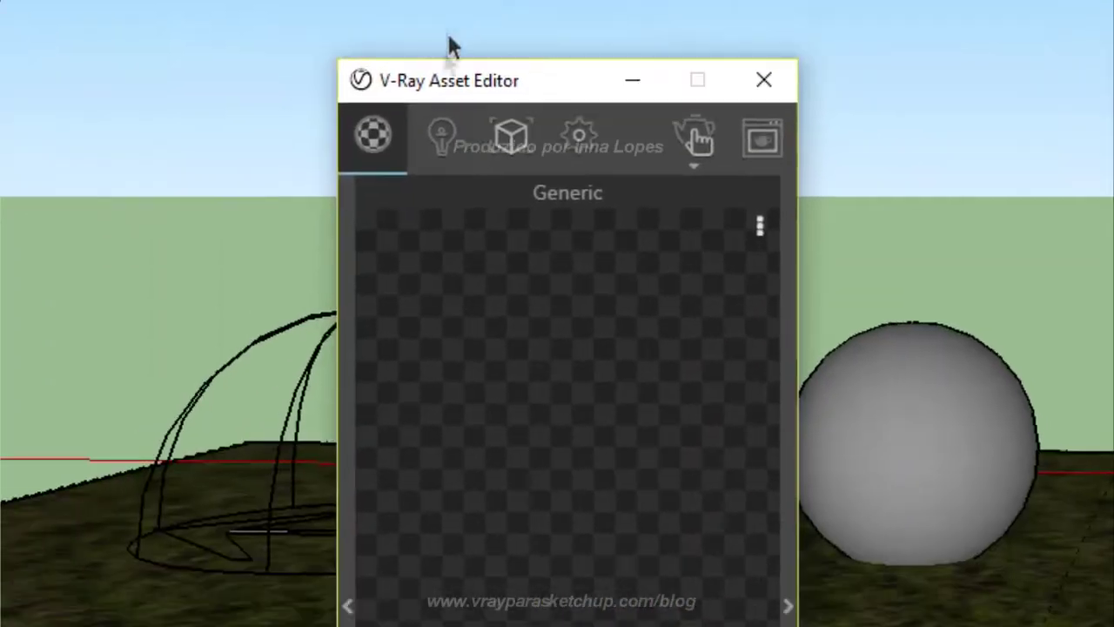
click(446, 123)
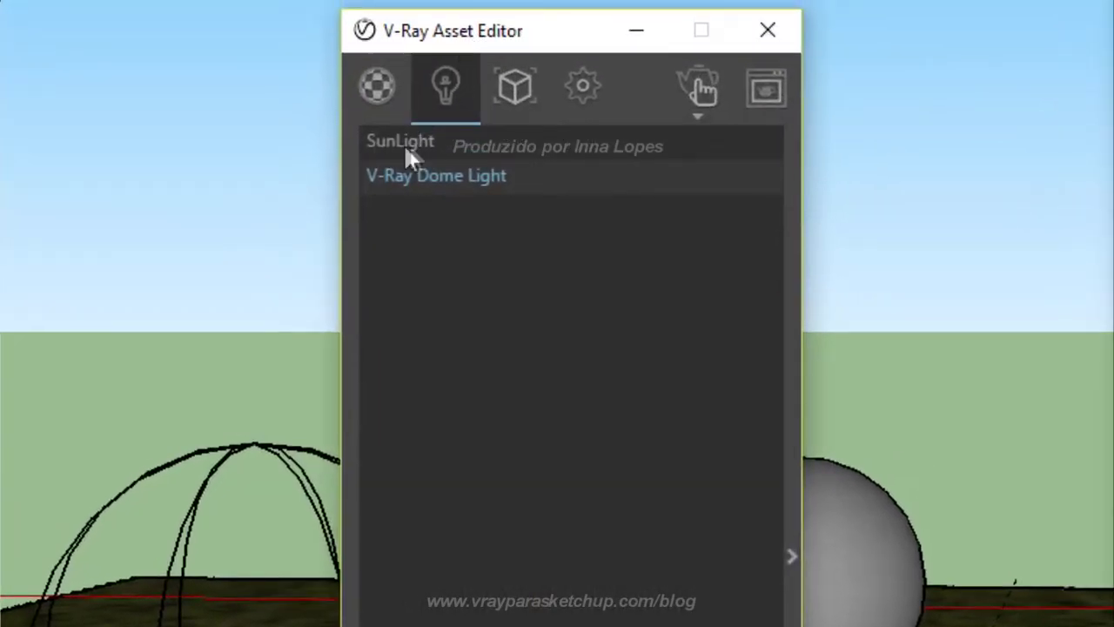
click(390, 146)
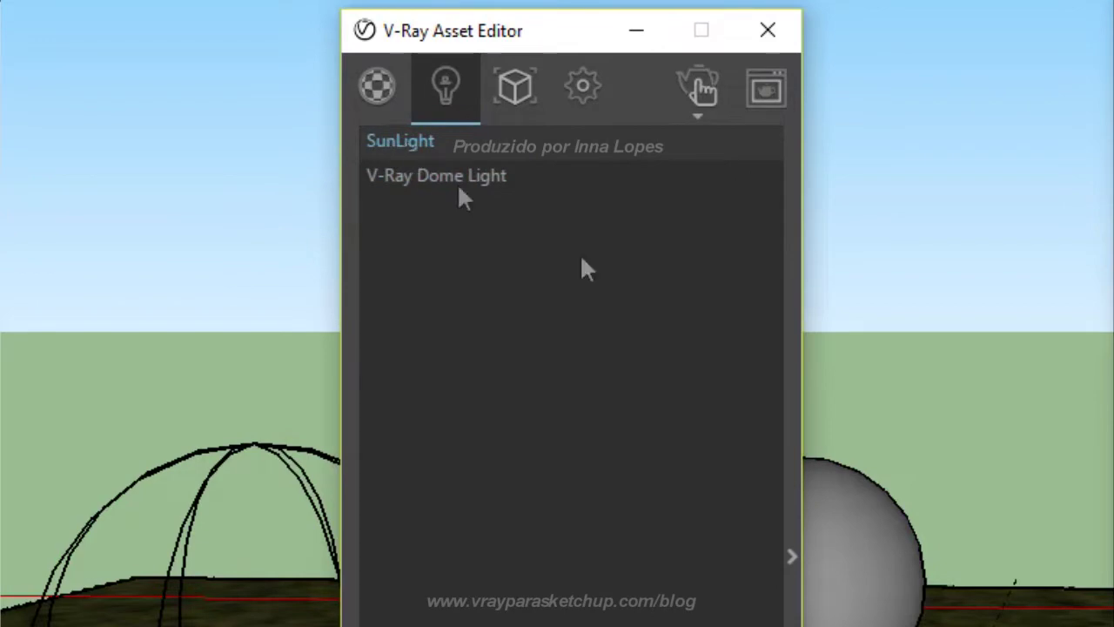
click(791, 555)
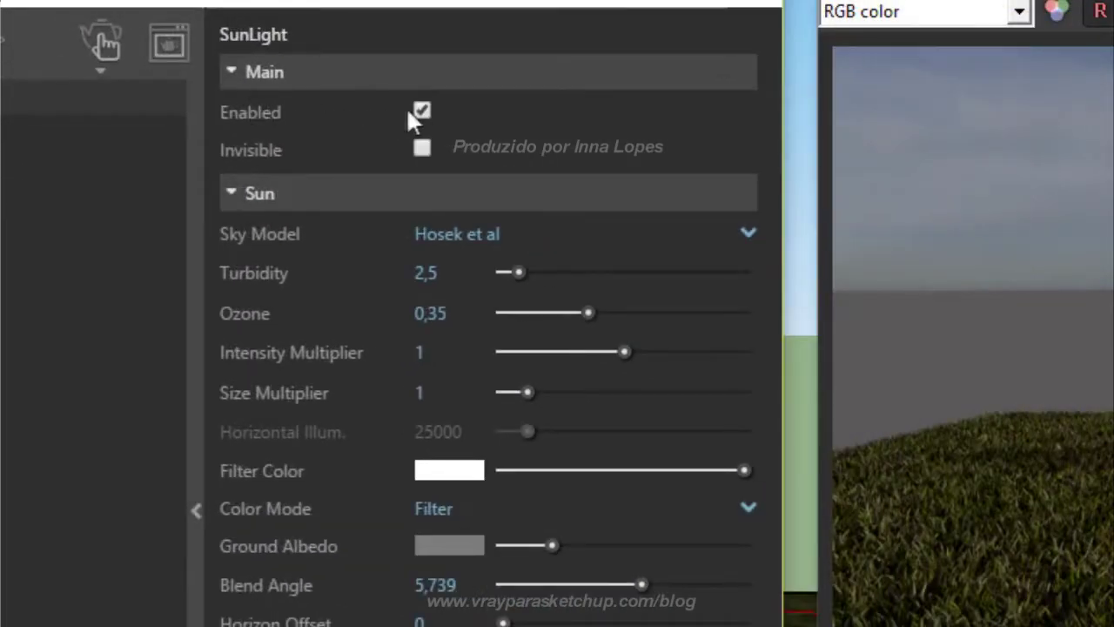
click(421, 110)
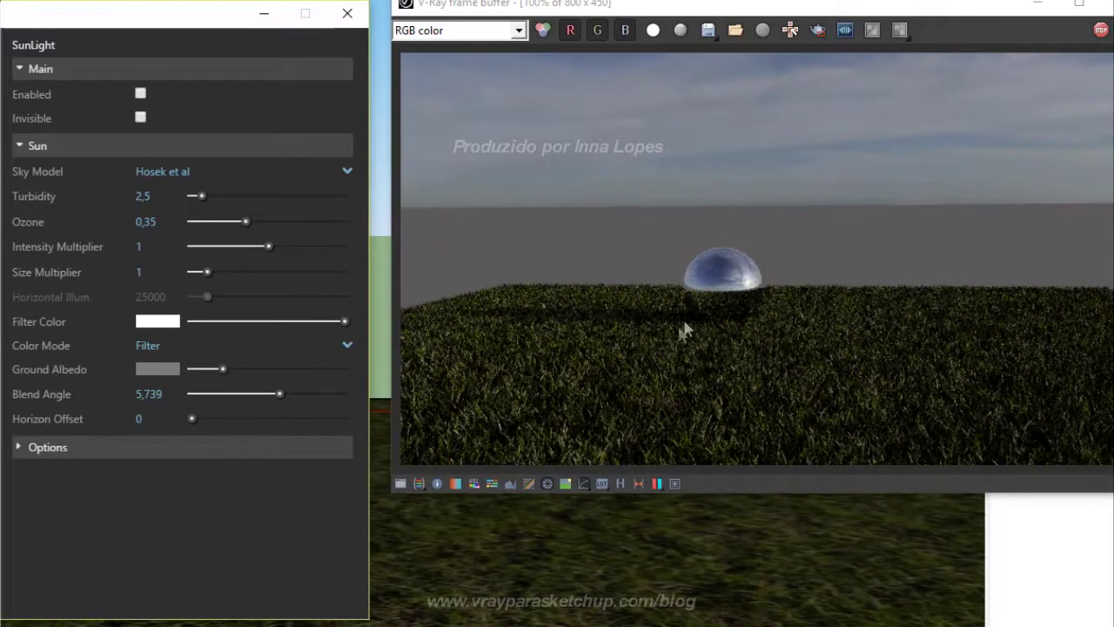
click(141, 95)
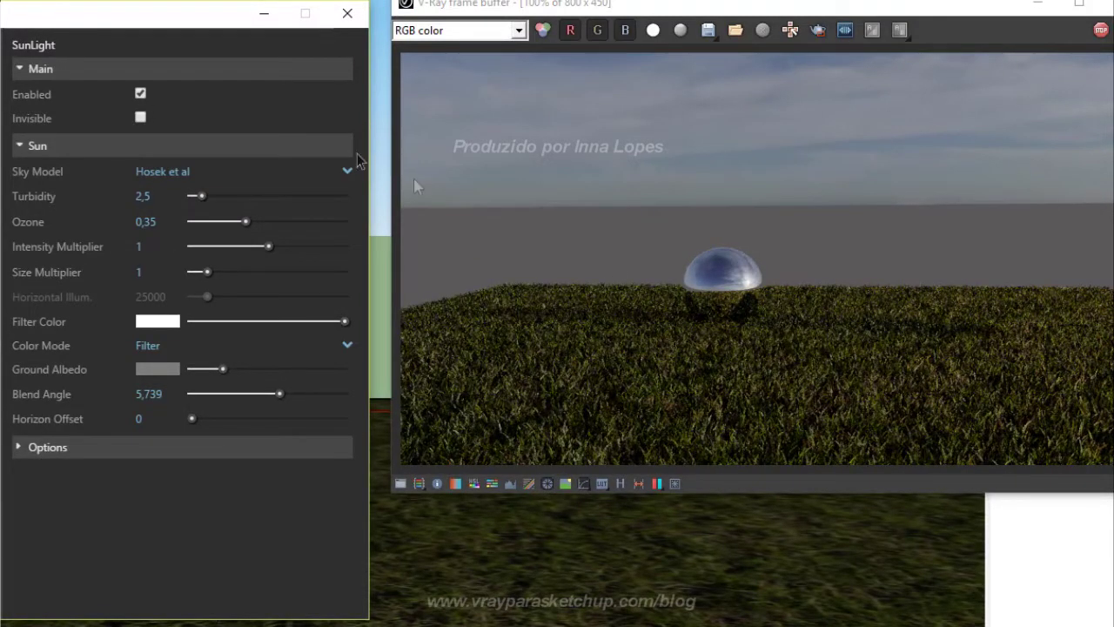
click(140, 93)
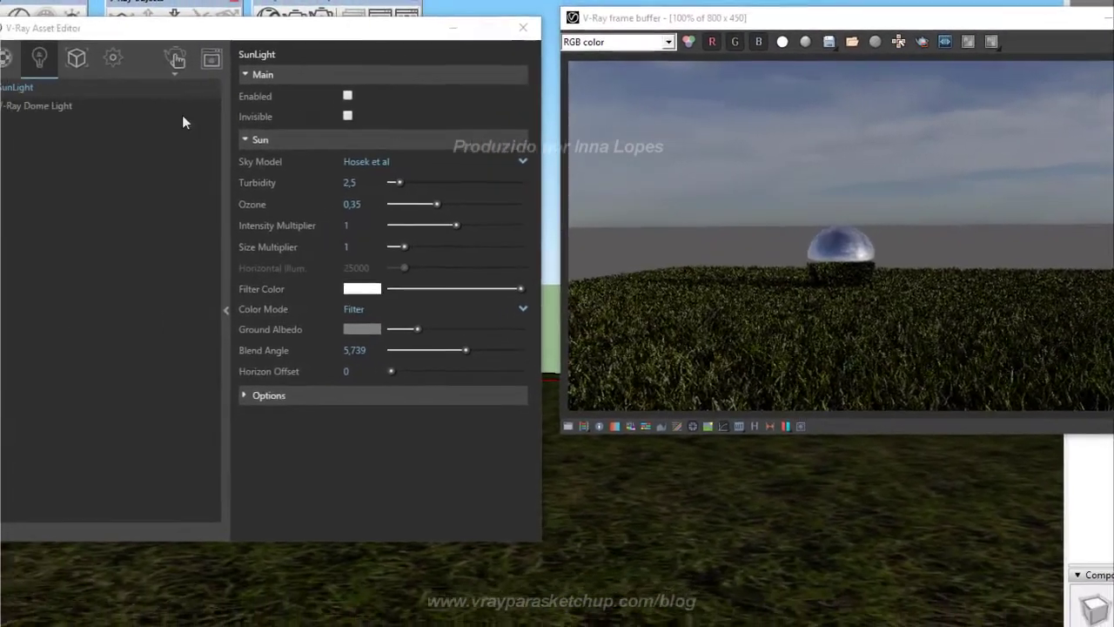
Set the V-Ray Dome Light intensity to 3, then to 2, reframing the view to check the render
click(31, 107)
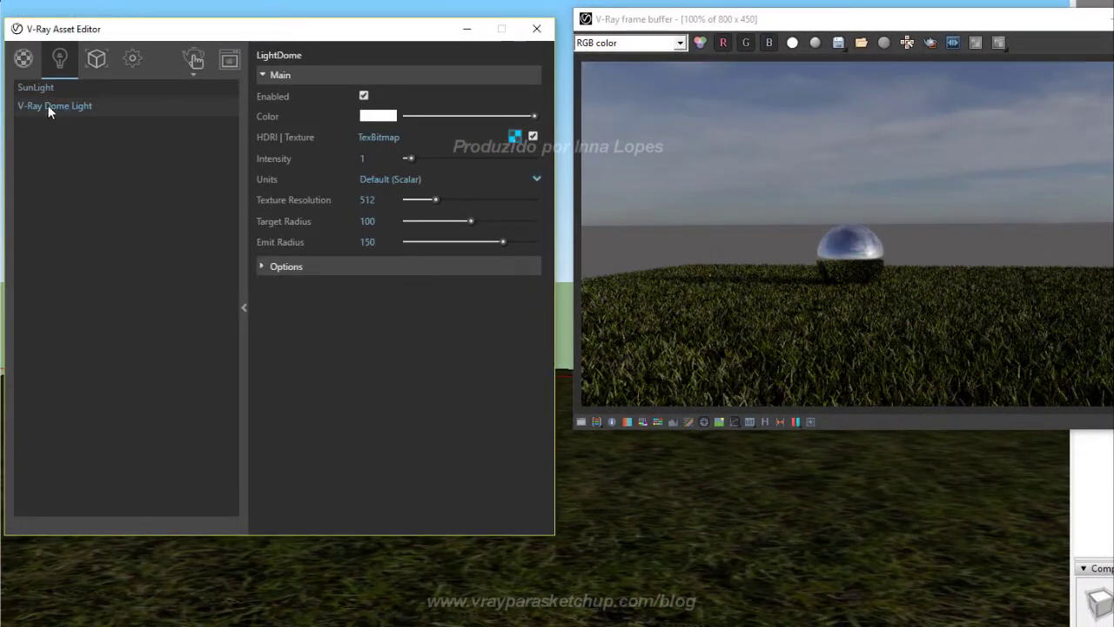
middle_drag(610, 572, 634, 547)
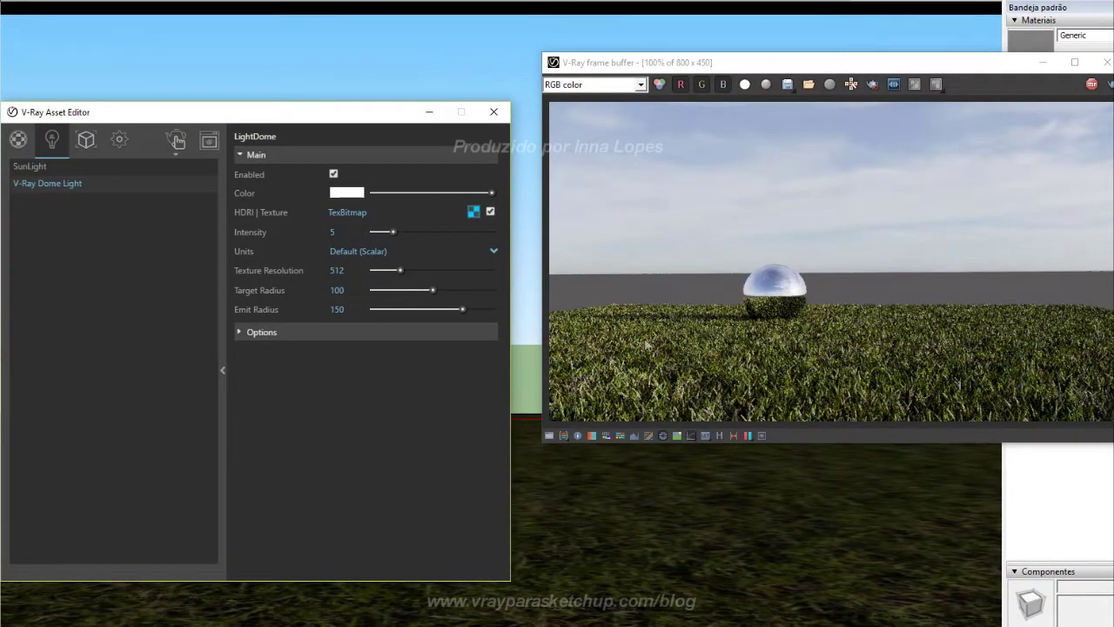
click(798, 531)
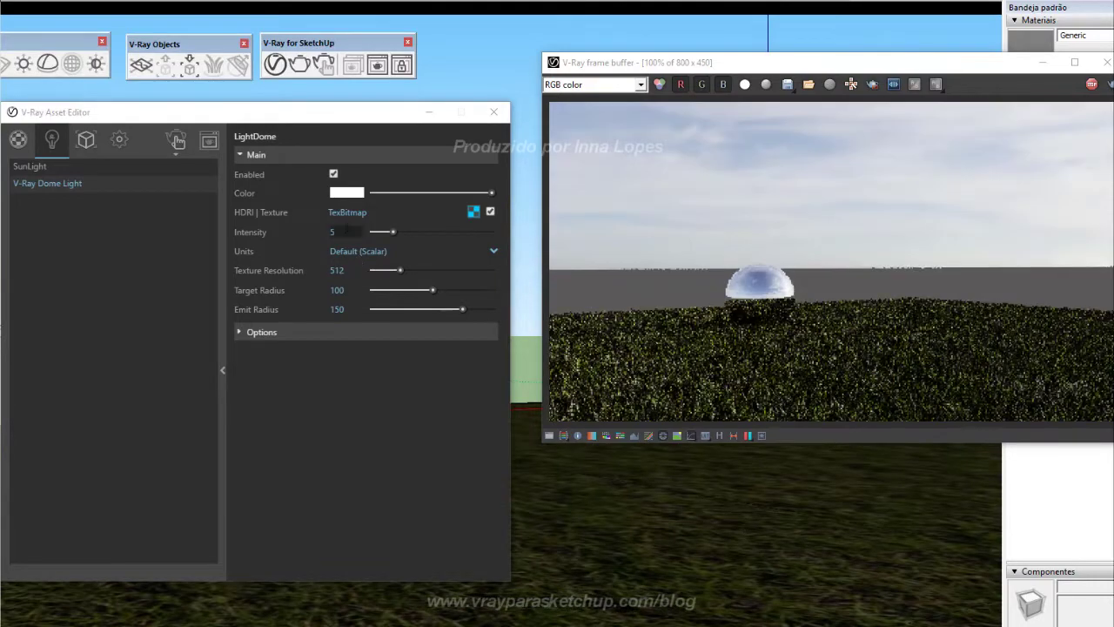
text(3)
key(Return)
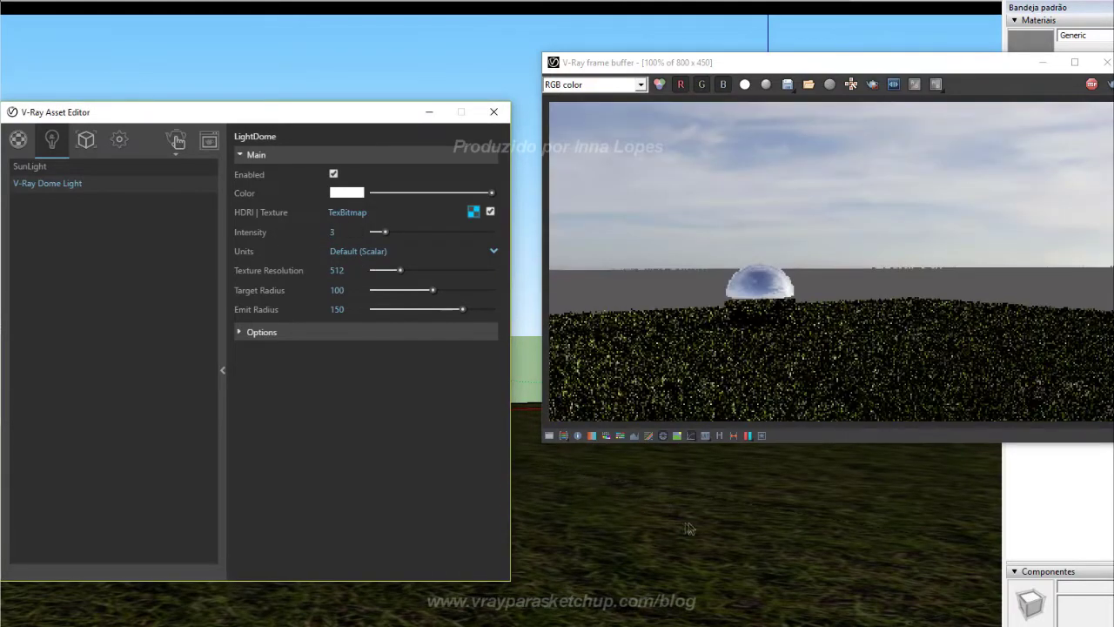
click(794, 520)
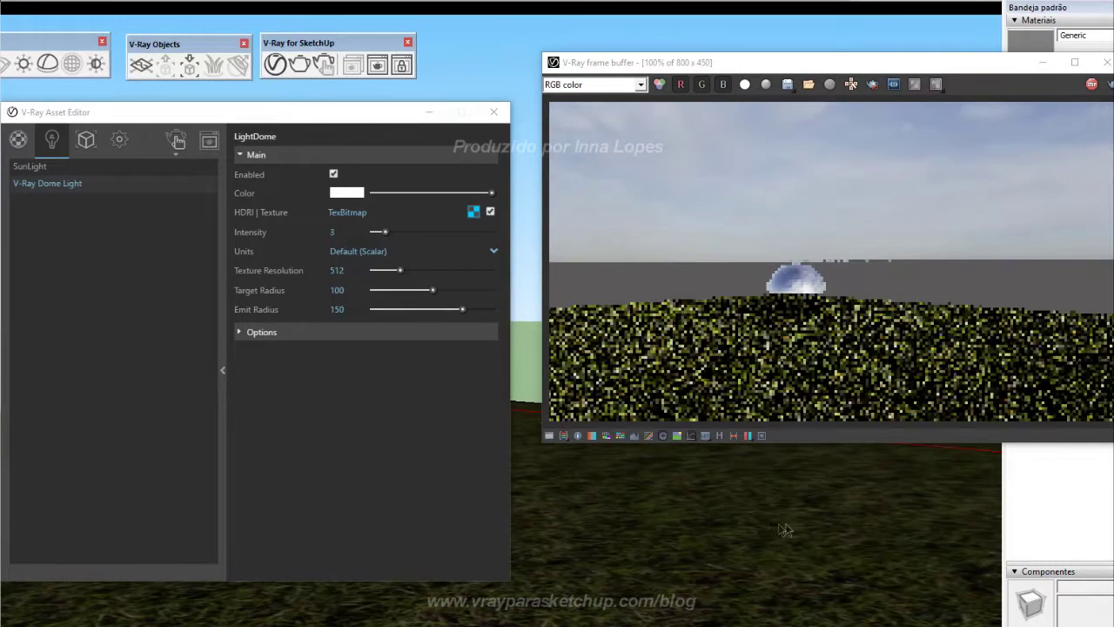
scroll(620, 490, down, 3)
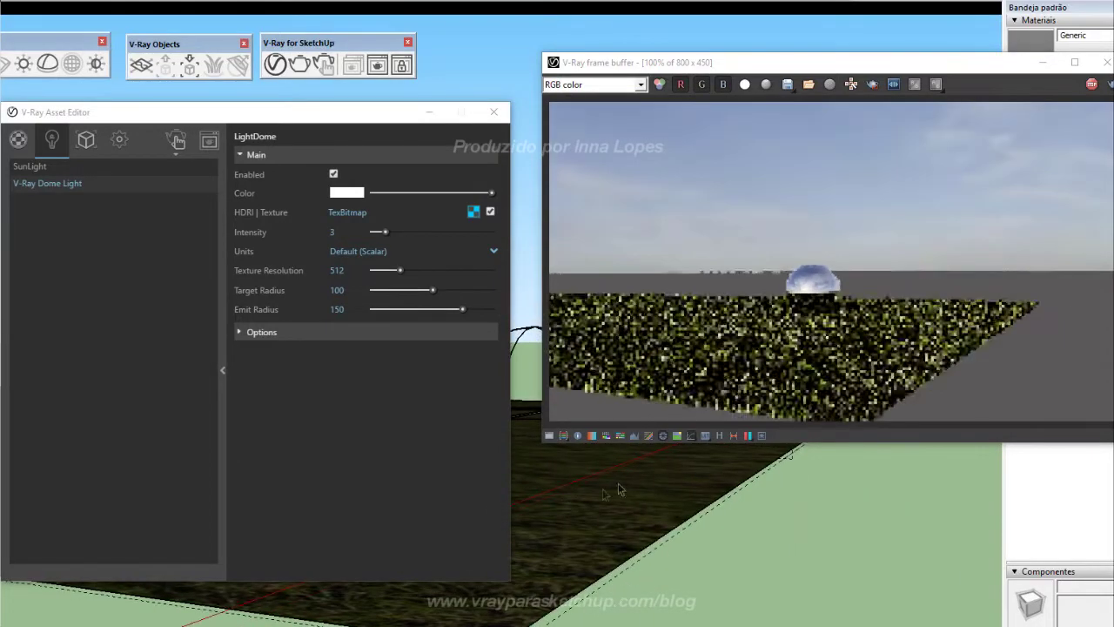
click(289, 232)
text(2)
key(Return)
mouse_move(740, 482)
middle_down()
mouse_move(592, 507)
mouse_move(637, 489)
middle_up()
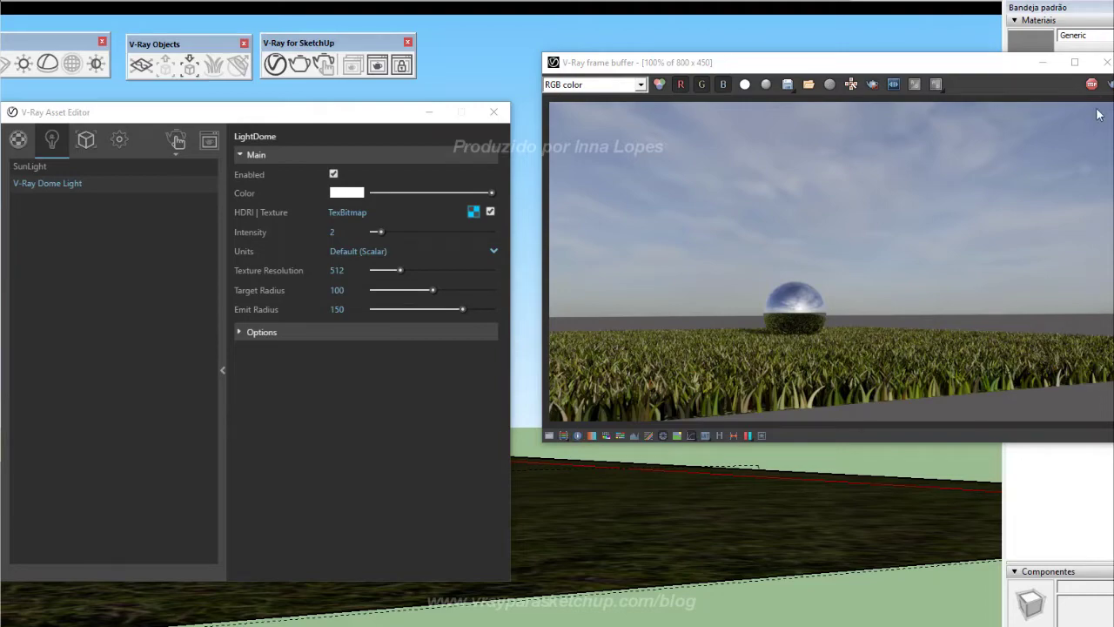
Minimise the frame buffer and Asset Editor, then orbit to an eye-level view of sphere and dome
click(1044, 66)
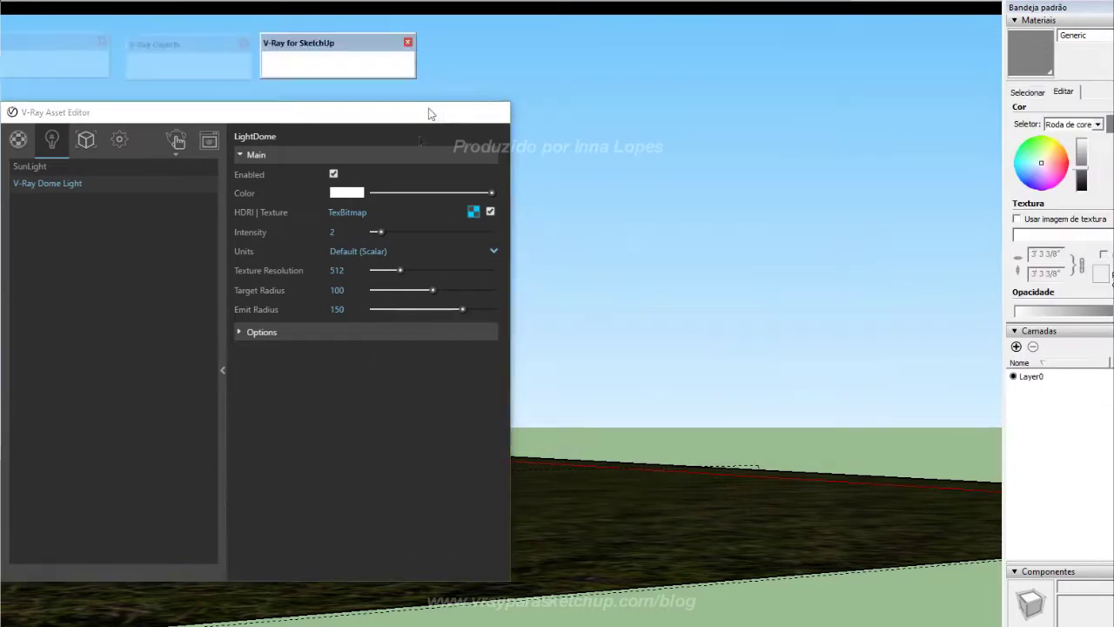
click(429, 111)
mouse_move(540, 467)
middle_down()
mouse_move(526, 356)
mouse_move(564, 363)
middle_up()
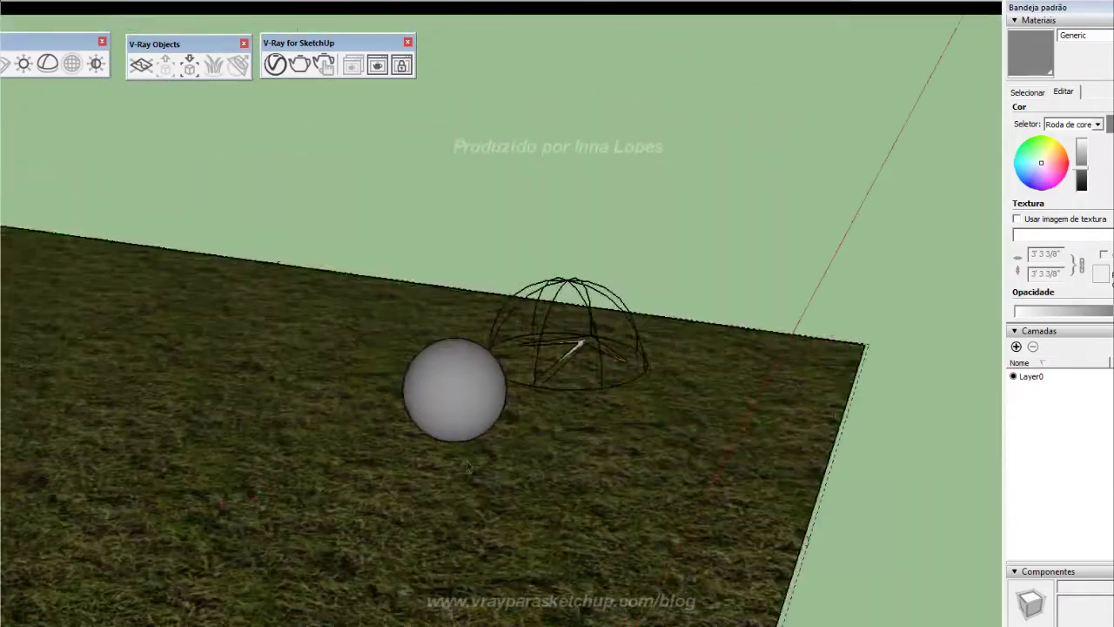
middle_drag(564, 364, 487, 366)
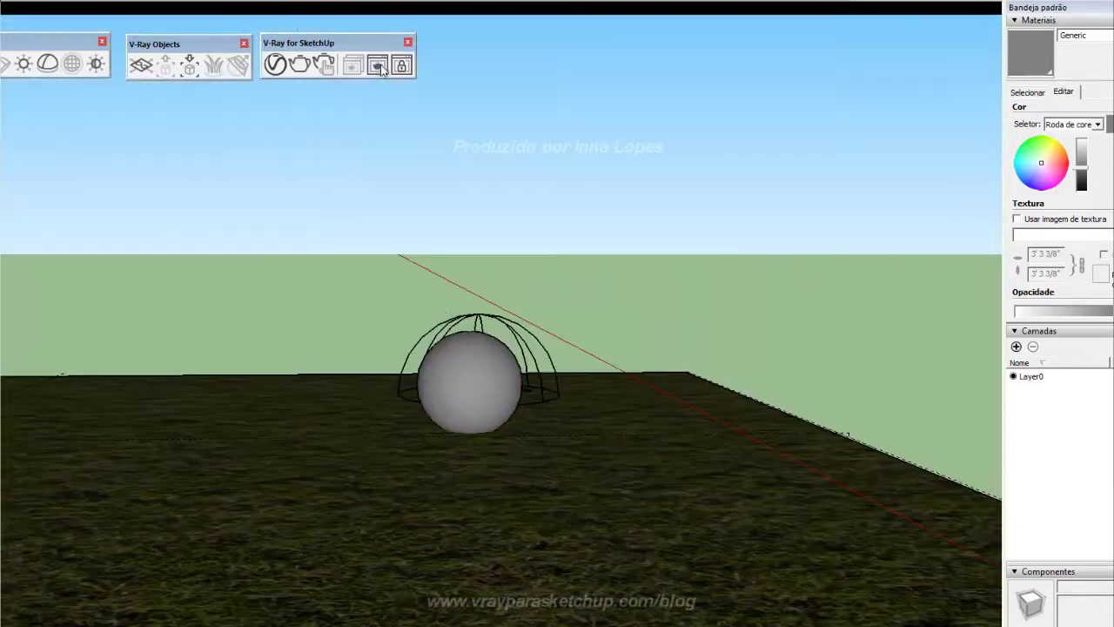
Reopen the V-Ray frame buffer and orbit to look down on the sphere and dome light
click(377, 65)
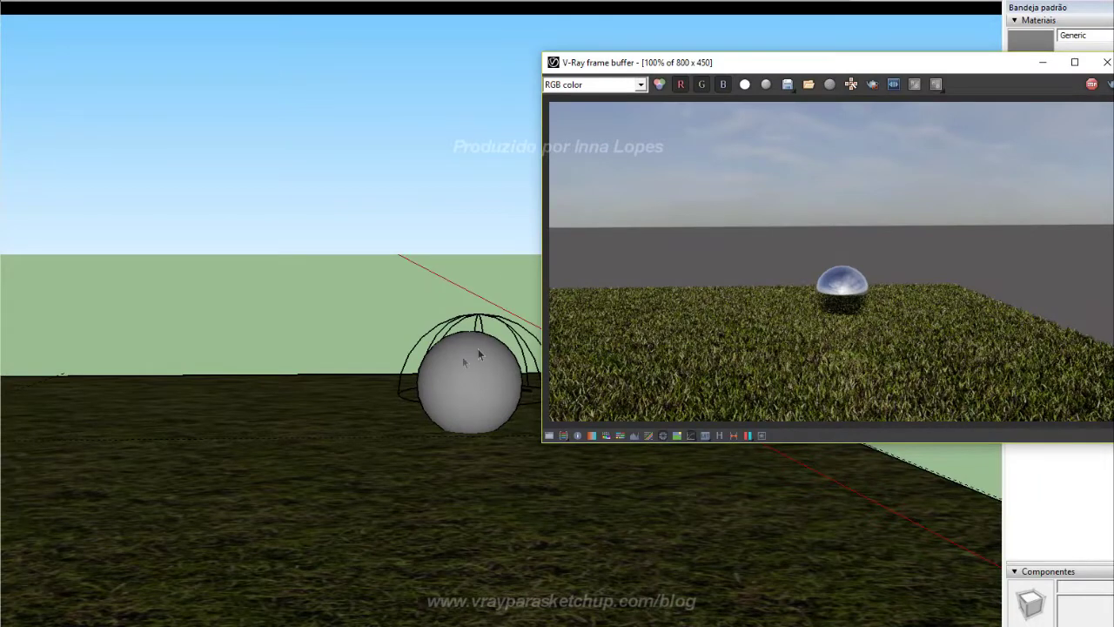
middle_drag(365, 348, 211, 368)
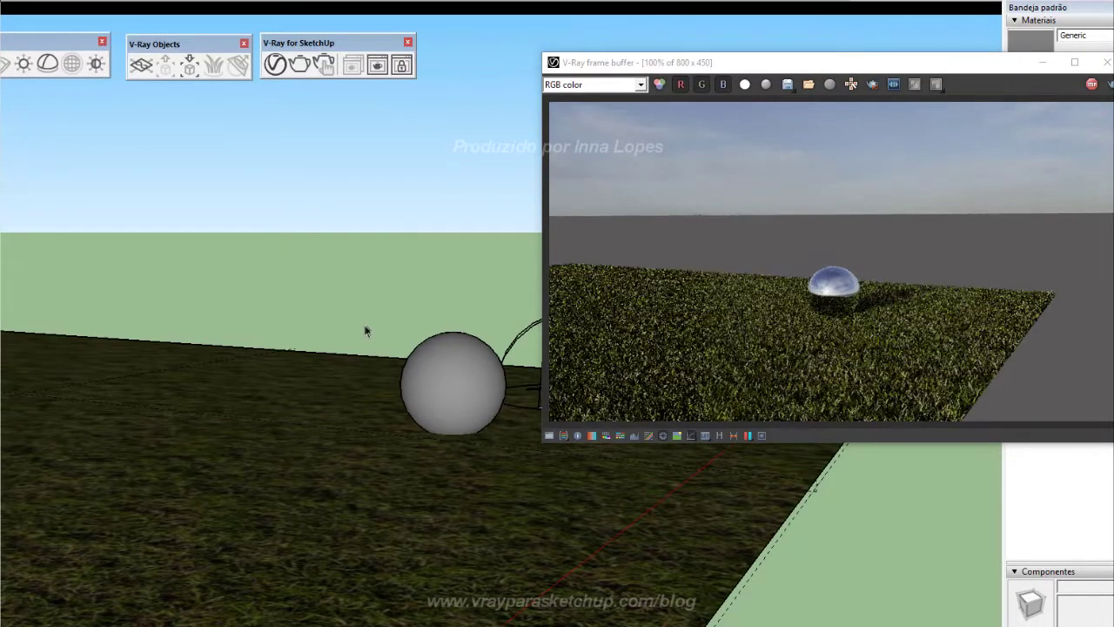
mouse_move(369, 341)
middle_down()
mouse_move(499, 412)
mouse_move(485, 398)
middle_up()
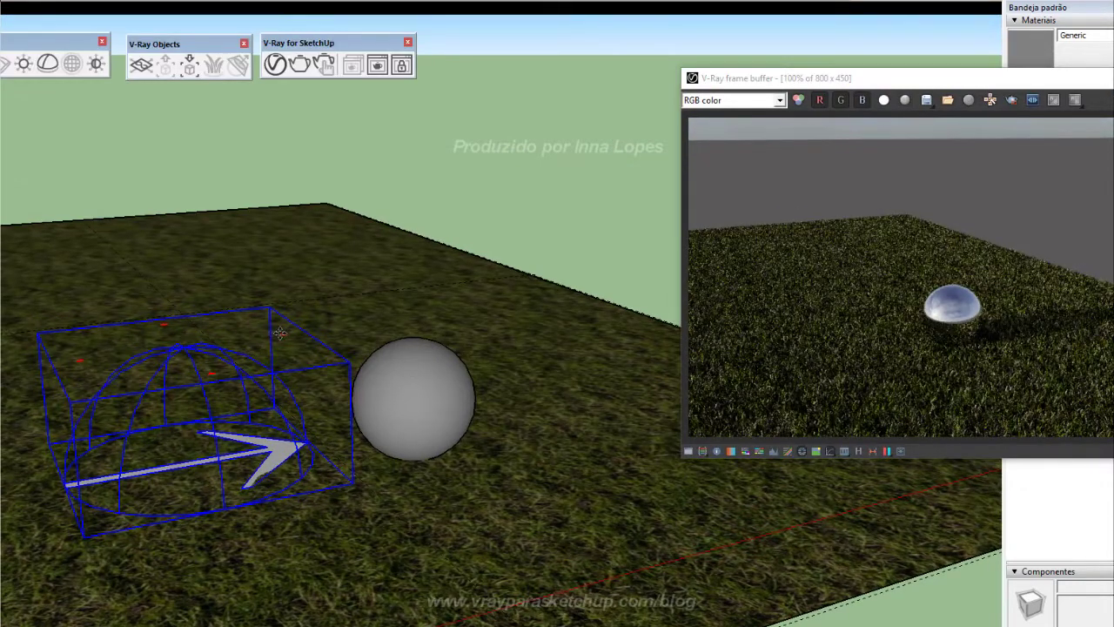
Rotate the dome light a quarter turn so its arrow points left
drag(279, 331, 224, 299)
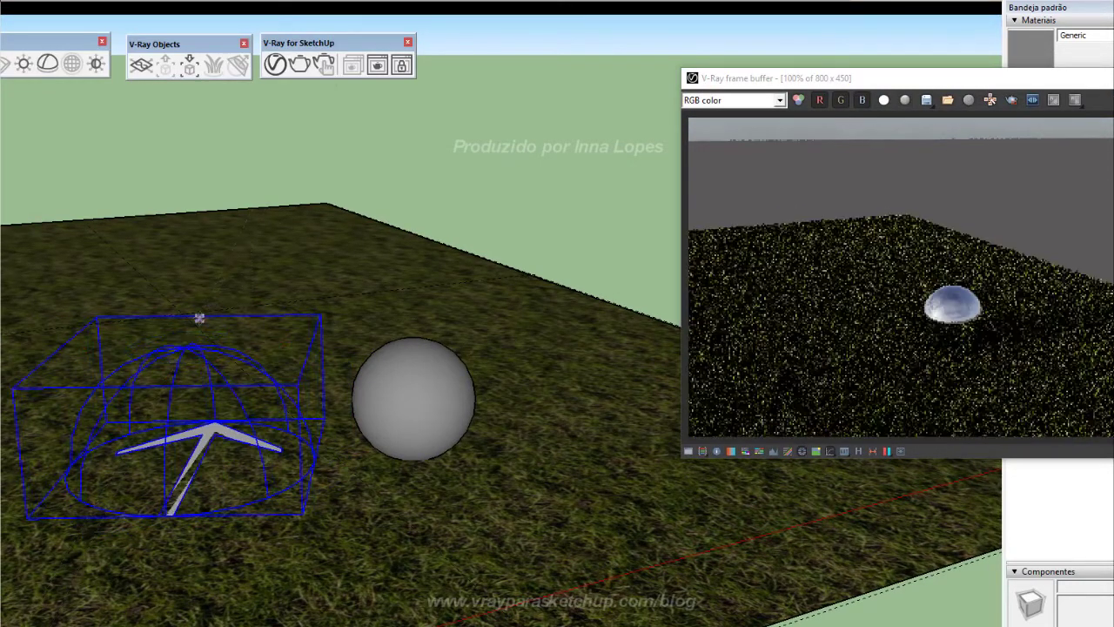
key(q)
click(191, 349)
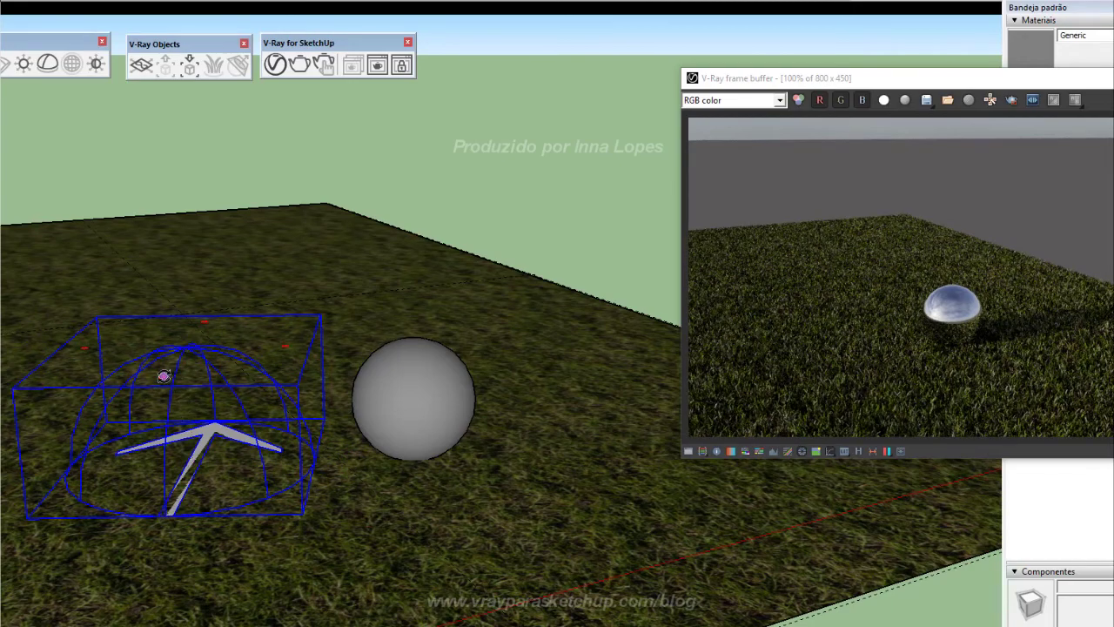
click(164, 377)
click(323, 369)
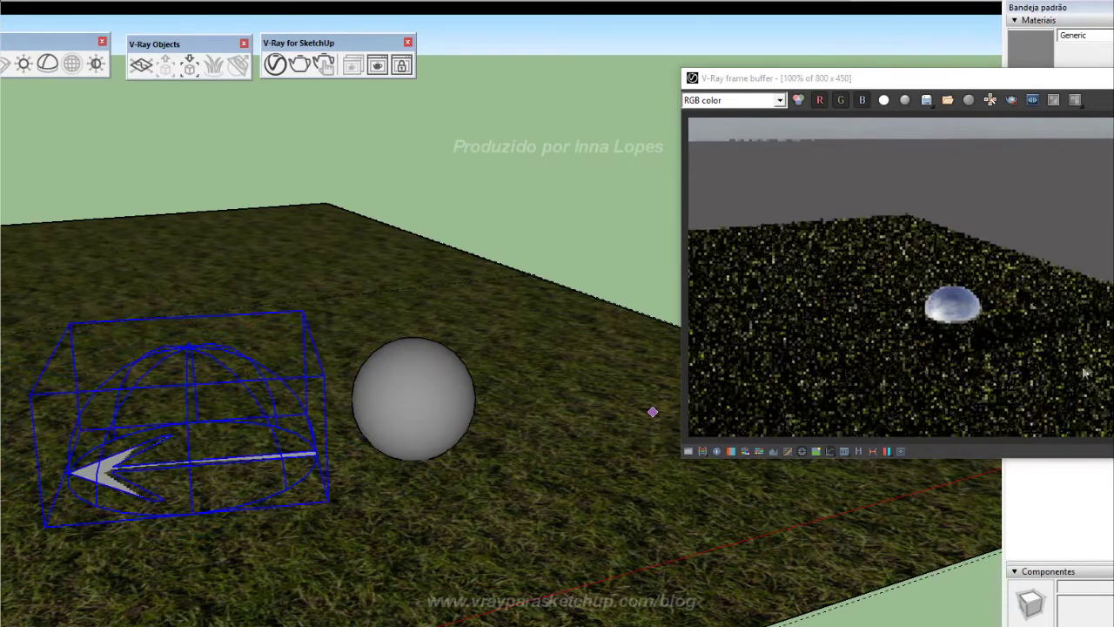
Turn on Lock dome light in the Dome Light's Options in the Asset Editor
click(278, 66)
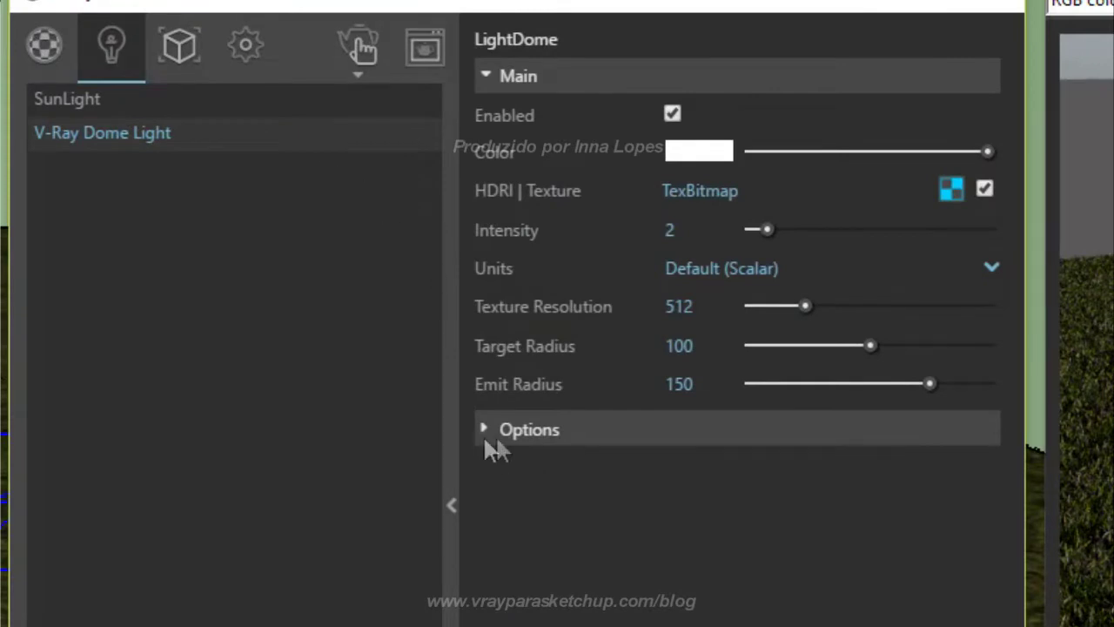
click(538, 428)
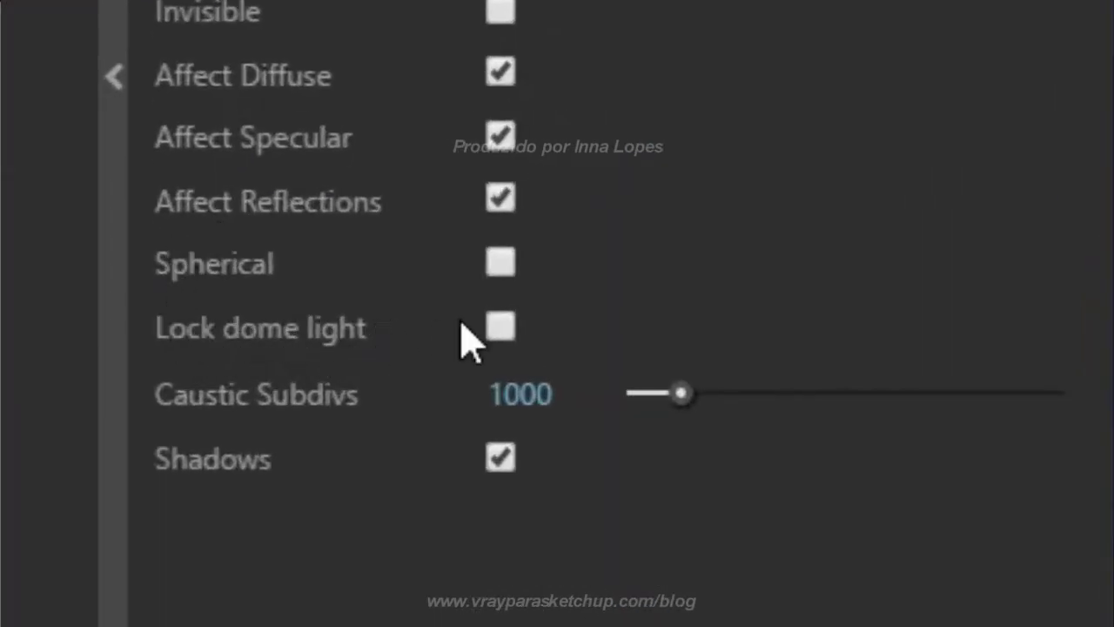
click(496, 333)
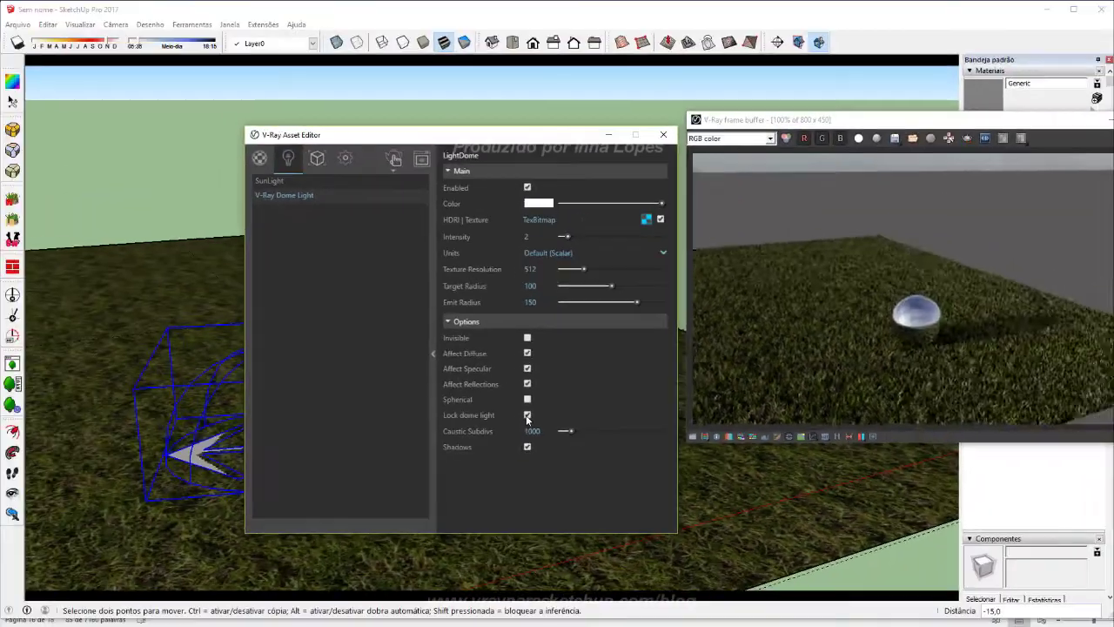
Close the V-Ray Asset Editor and rotate the dome light to about -113° beside the sphere
click(675, 129)
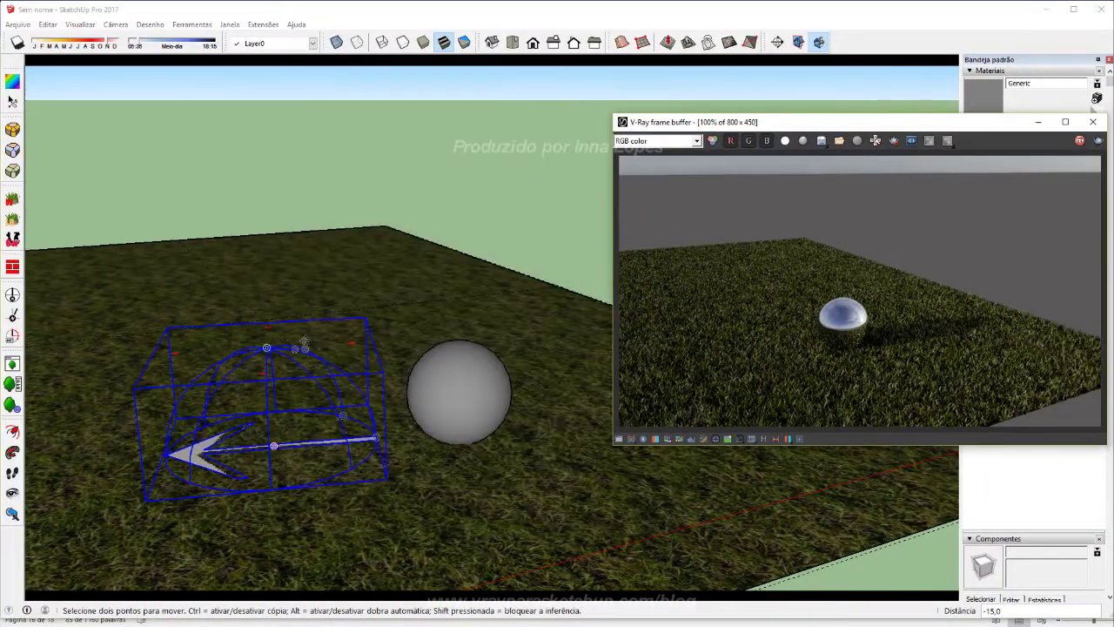
click(348, 341)
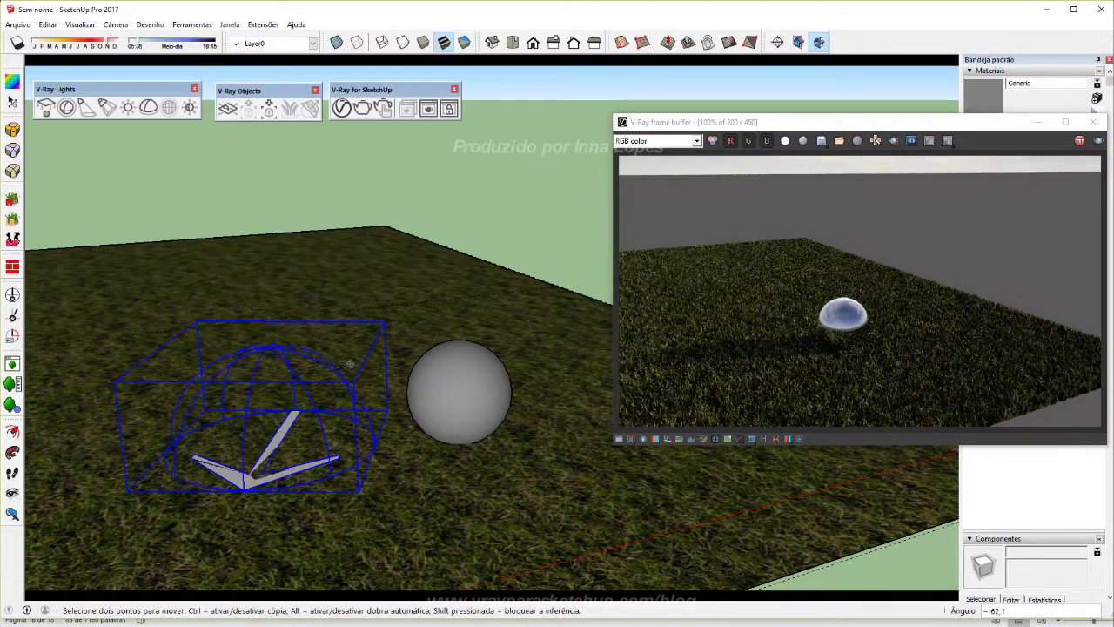
click(236, 387)
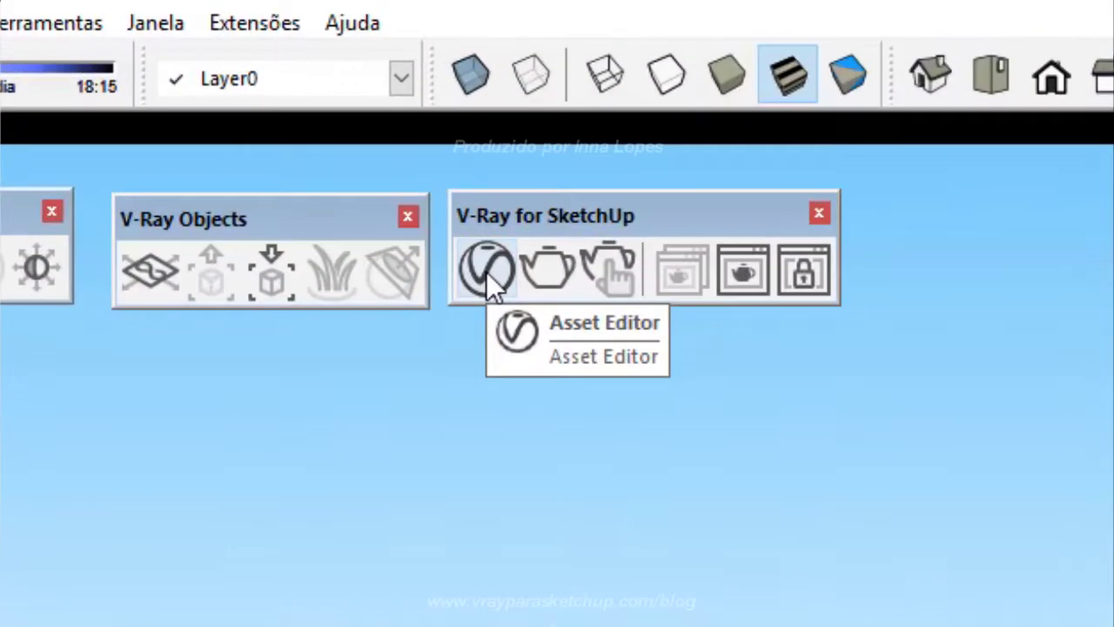
click(615, 262)
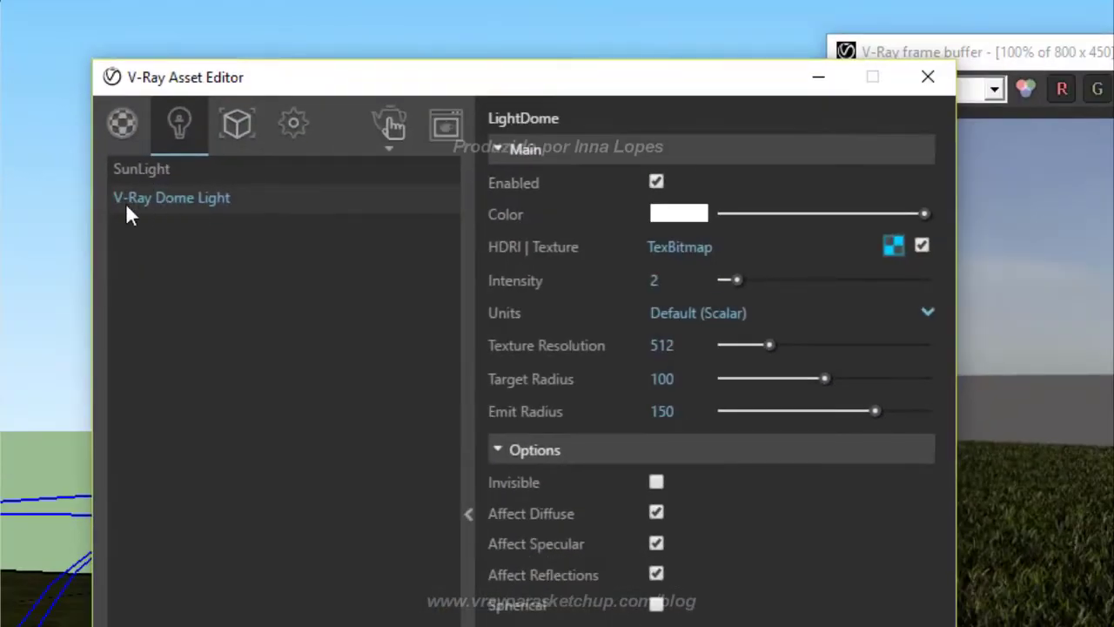
Replace the dome light's HDRI texture file with 01_3.hdr for a stormy cloudy sky
click(899, 245)
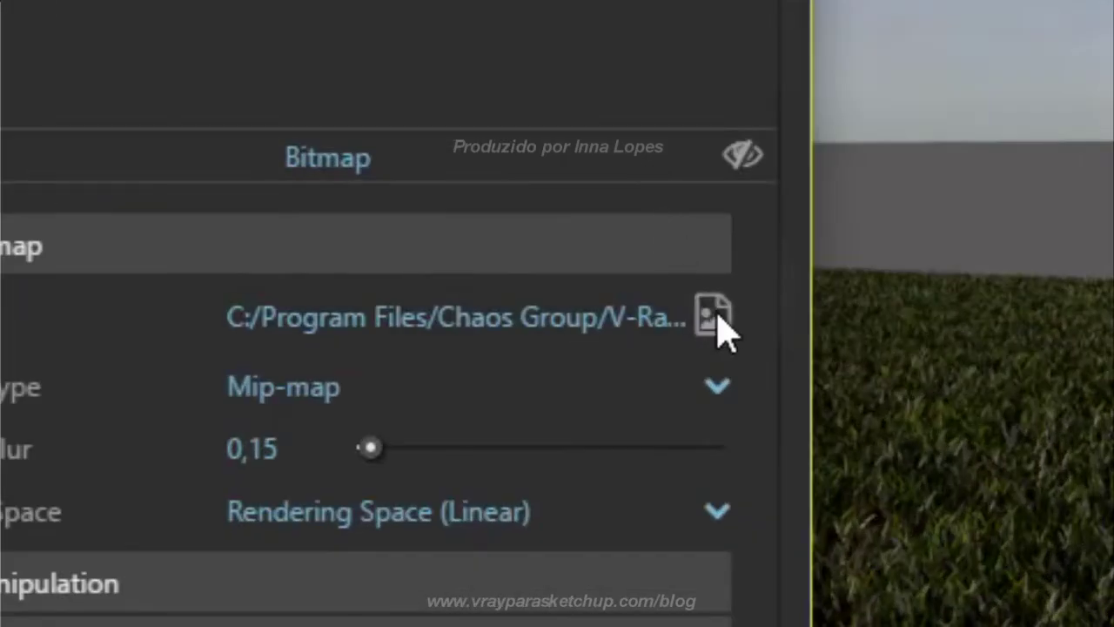
click(710, 318)
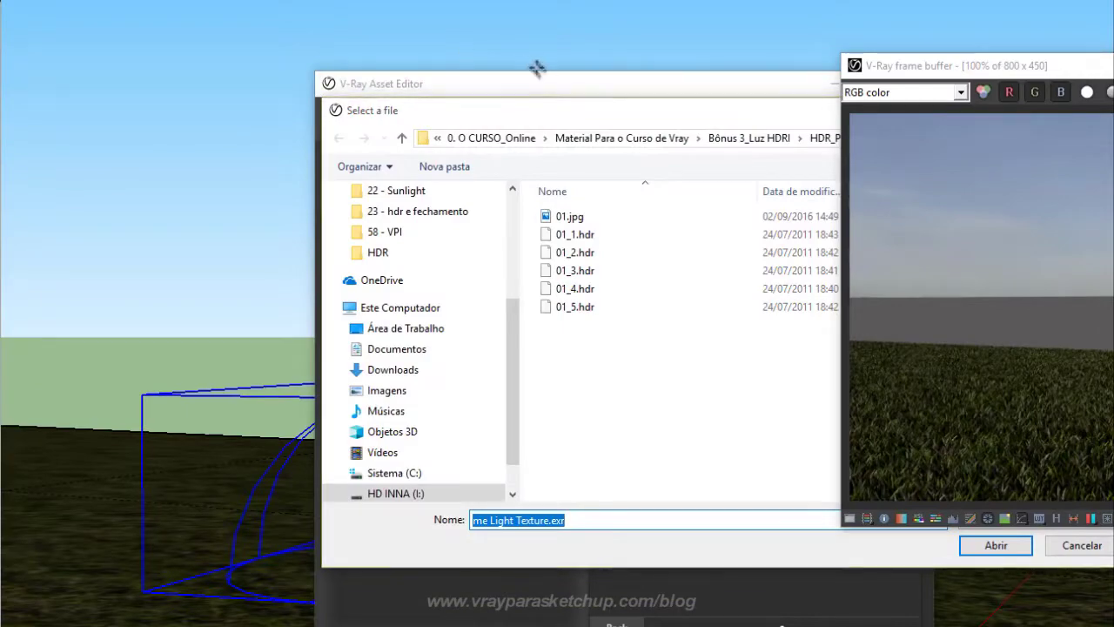
drag(514, 114, 169, 39)
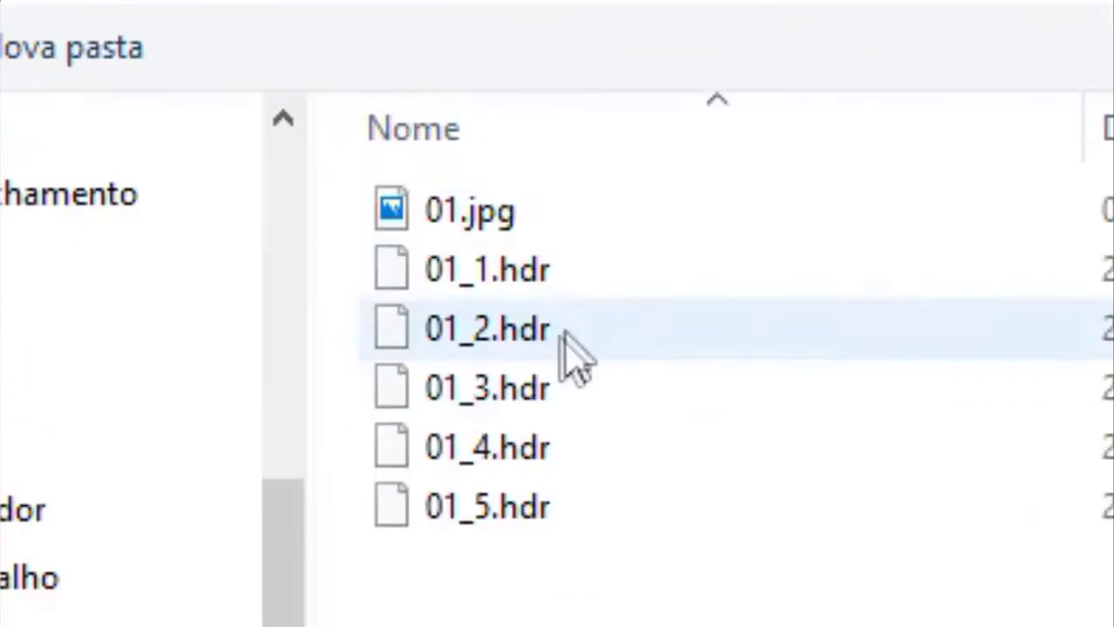
click(513, 398)
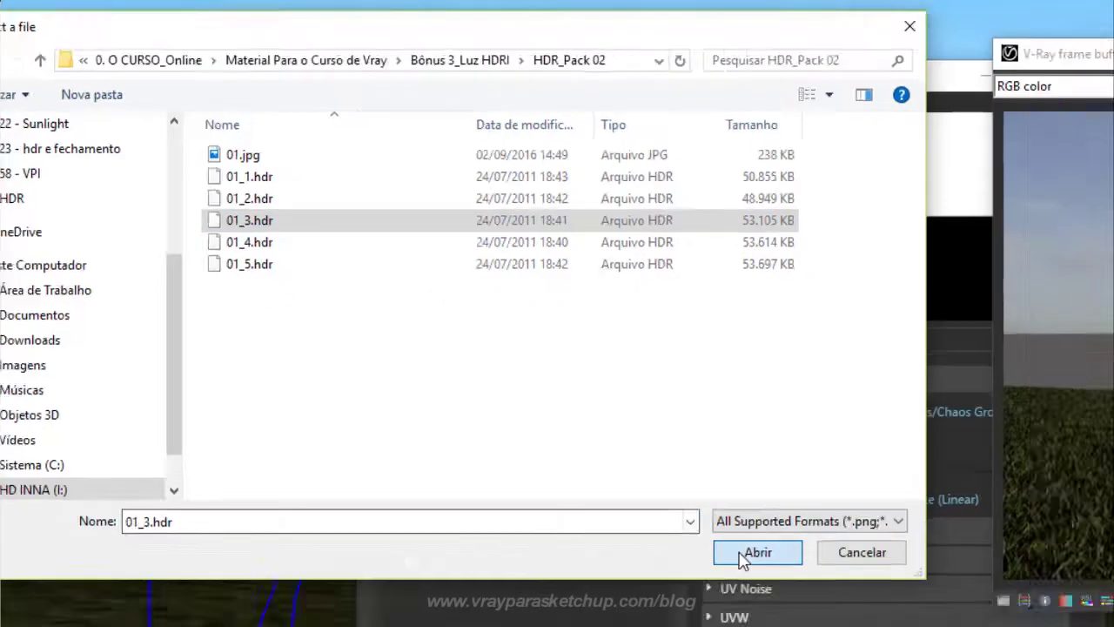
click(744, 553)
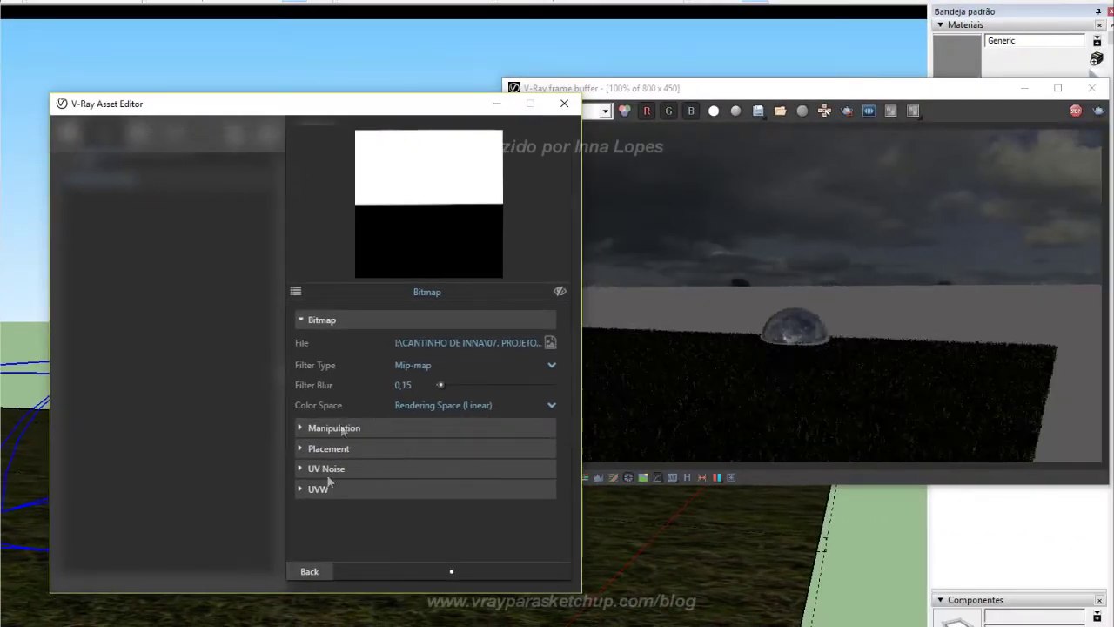
click(309, 575)
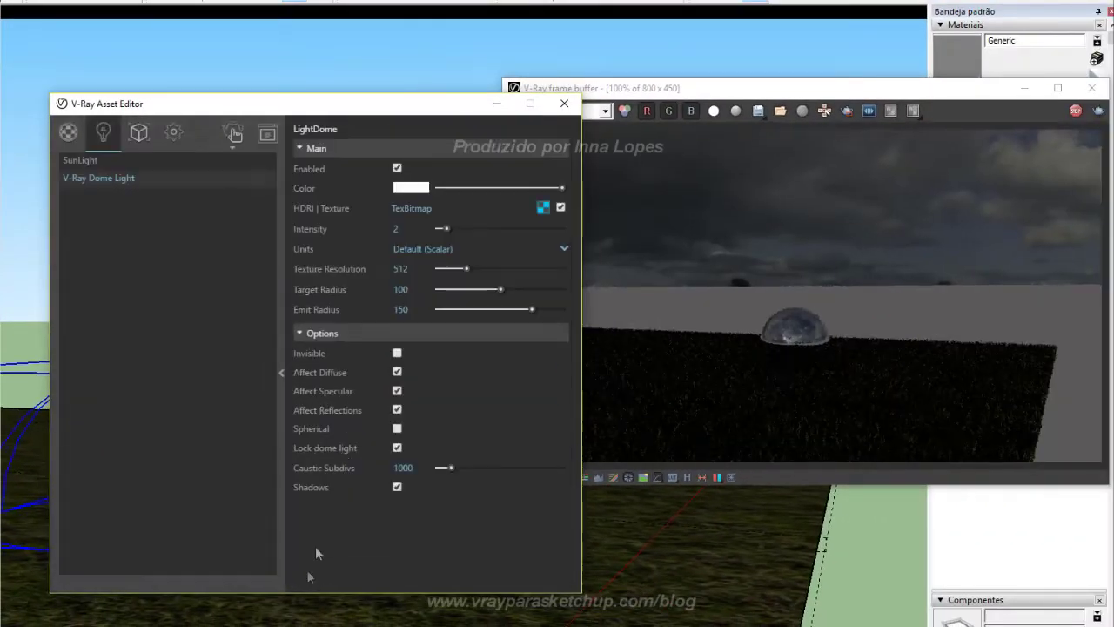
Raise the dome light intensity to 30, then to 50
double_click(267, 287)
text(30)
key(Return)
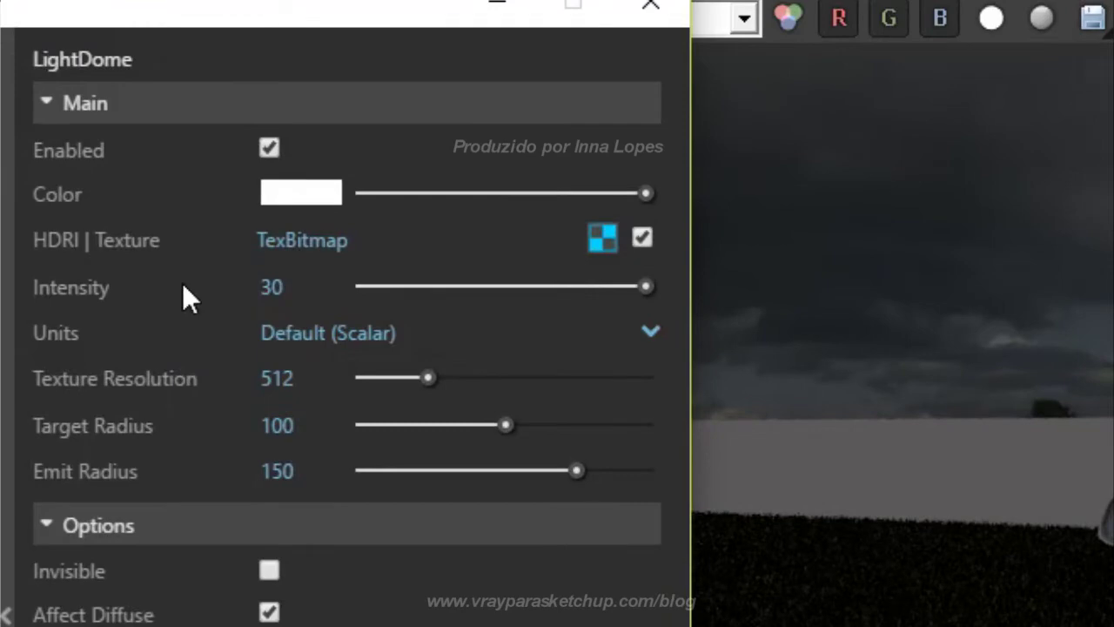
double_click(220, 207)
text(50)
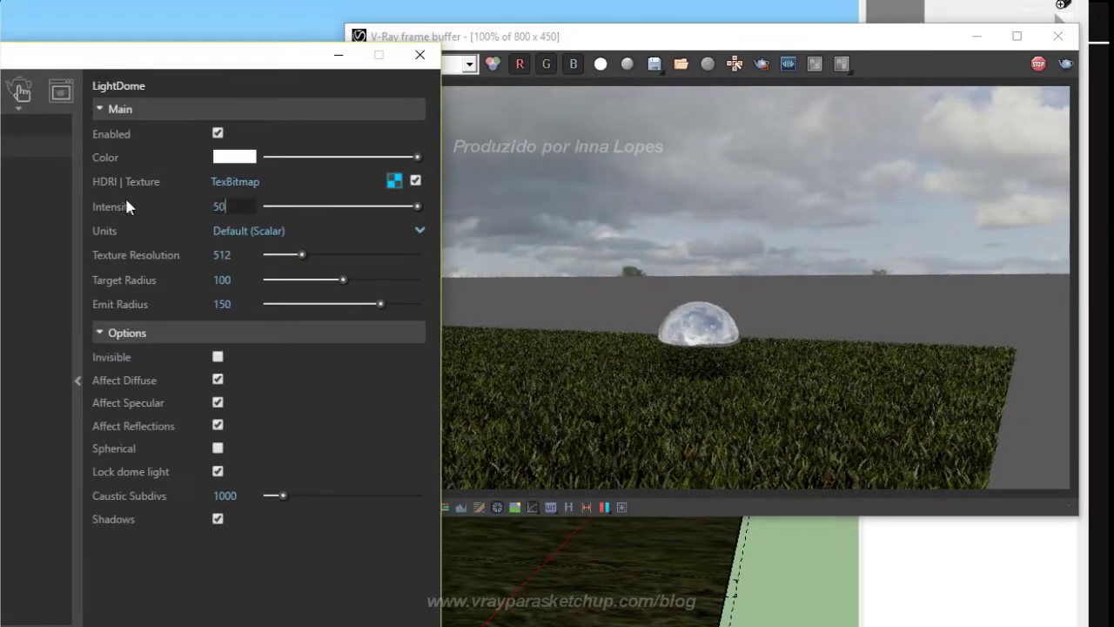
key(Return)
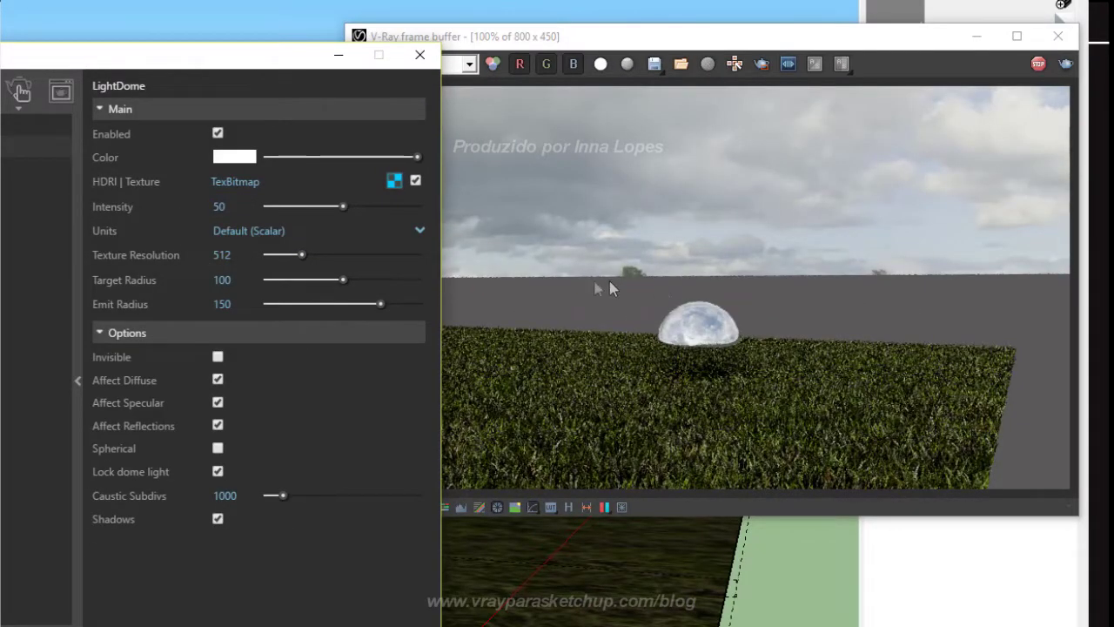
Orbit the viewport to lower the horizon so the render shows more sky
click(661, 597)
middle_drag(662, 597, 464, 586)
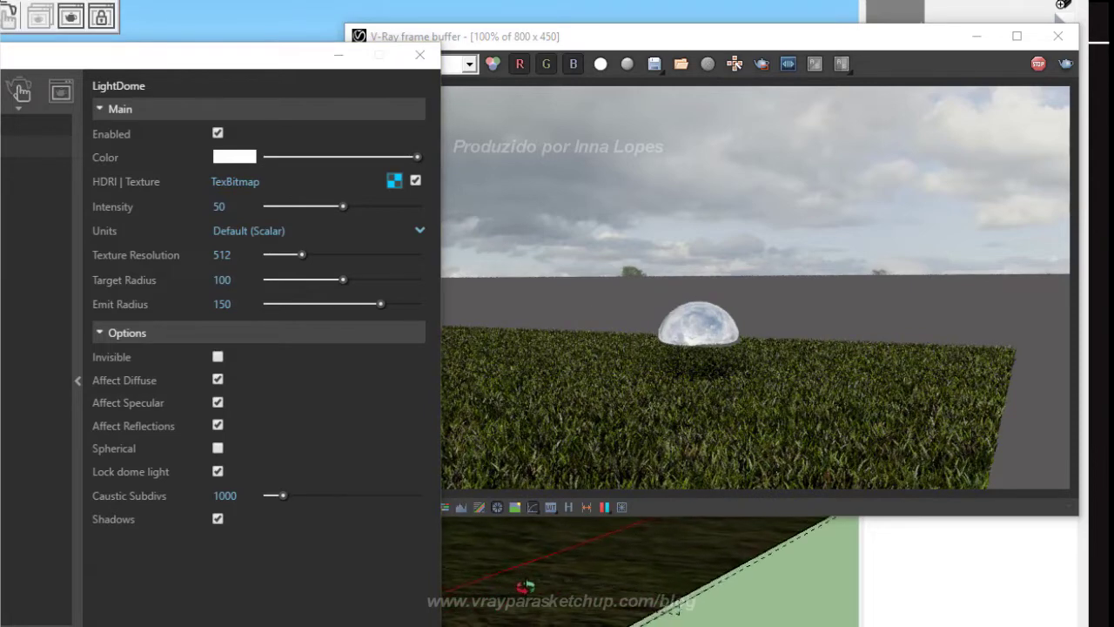
middle_drag(465, 586, 592, 578)
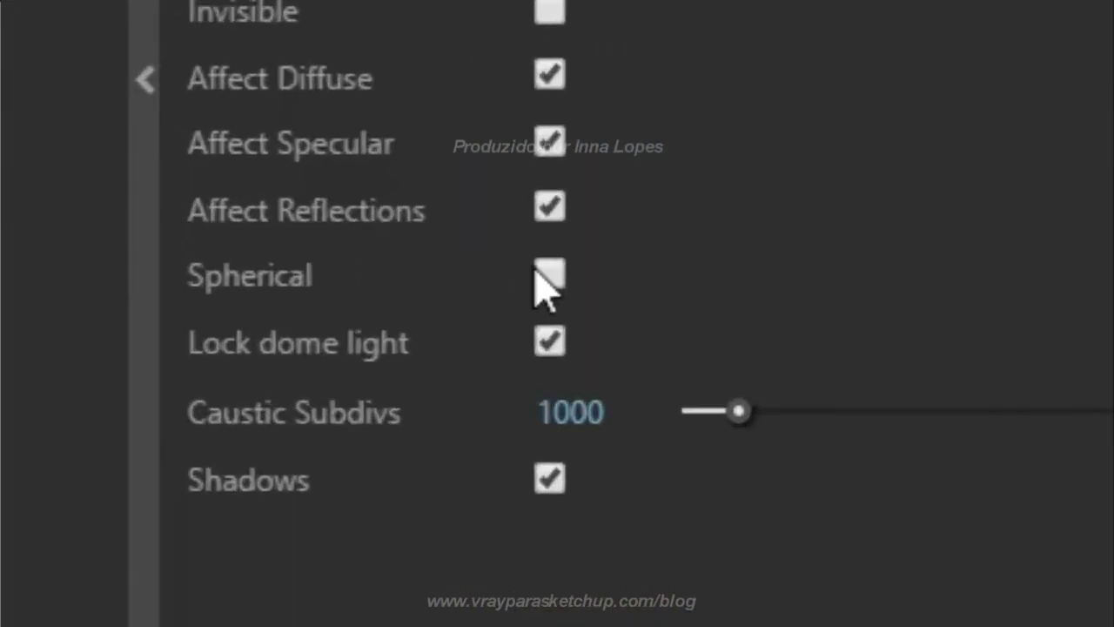
Tick Spherical in the LightDome options and orbit slightly to lower the horizon
click(219, 447)
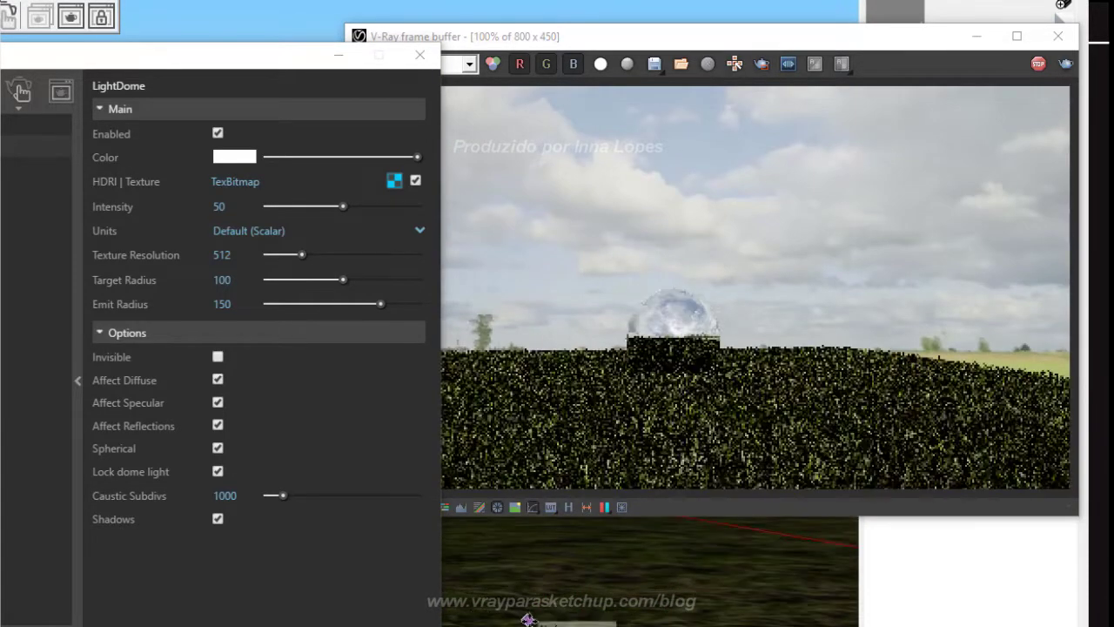
middle_drag(528, 619, 548, 621)
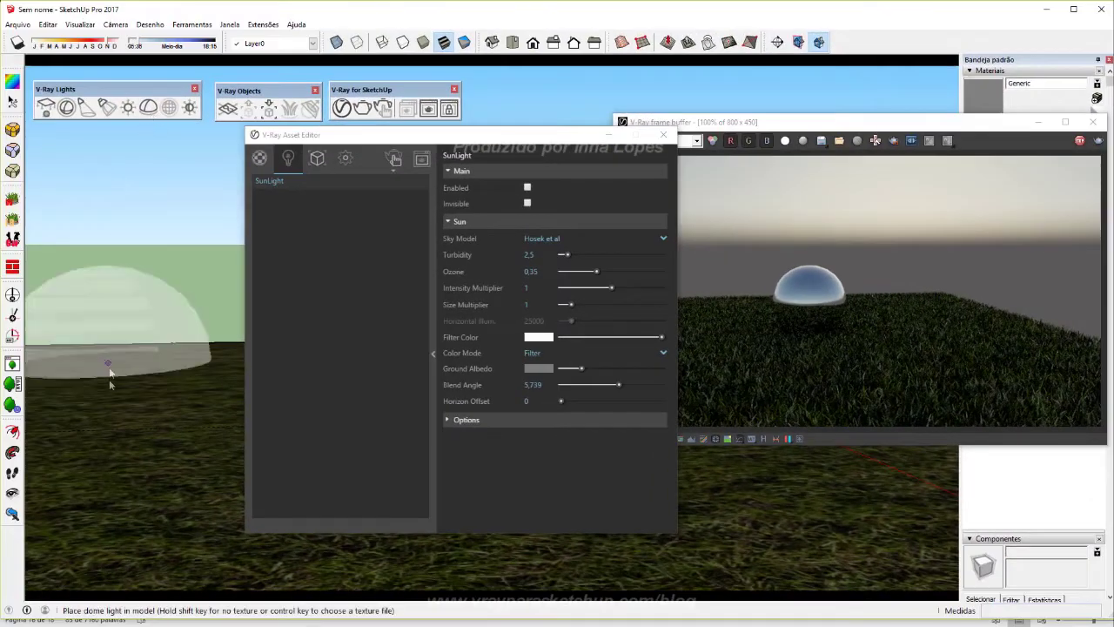
Place a new dome light and make it spherical in its Options
click(139, 423)
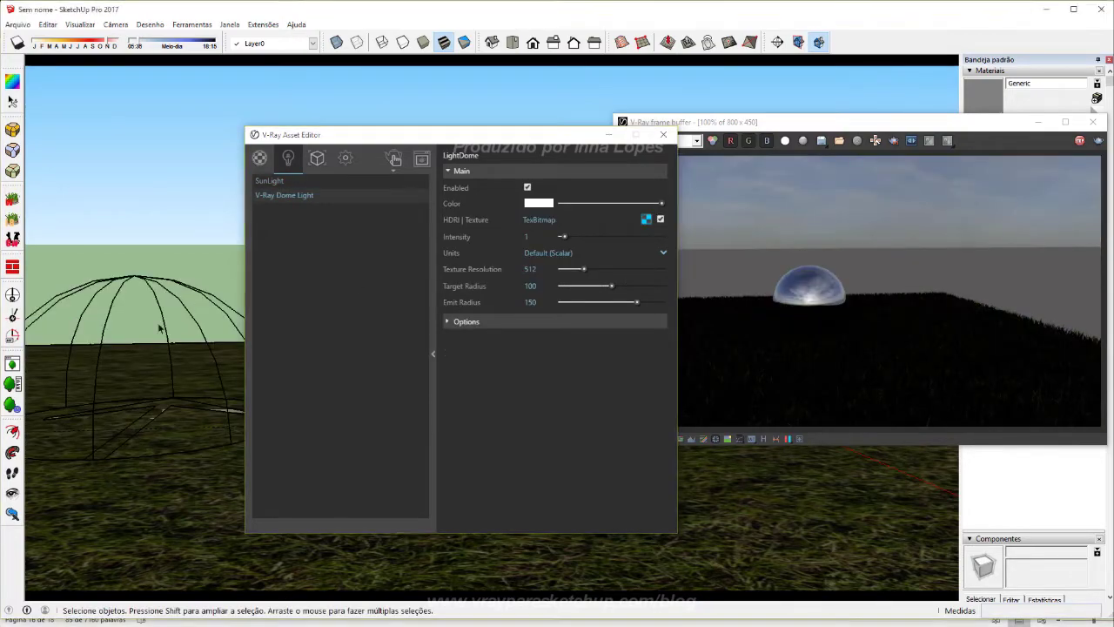
click(466, 321)
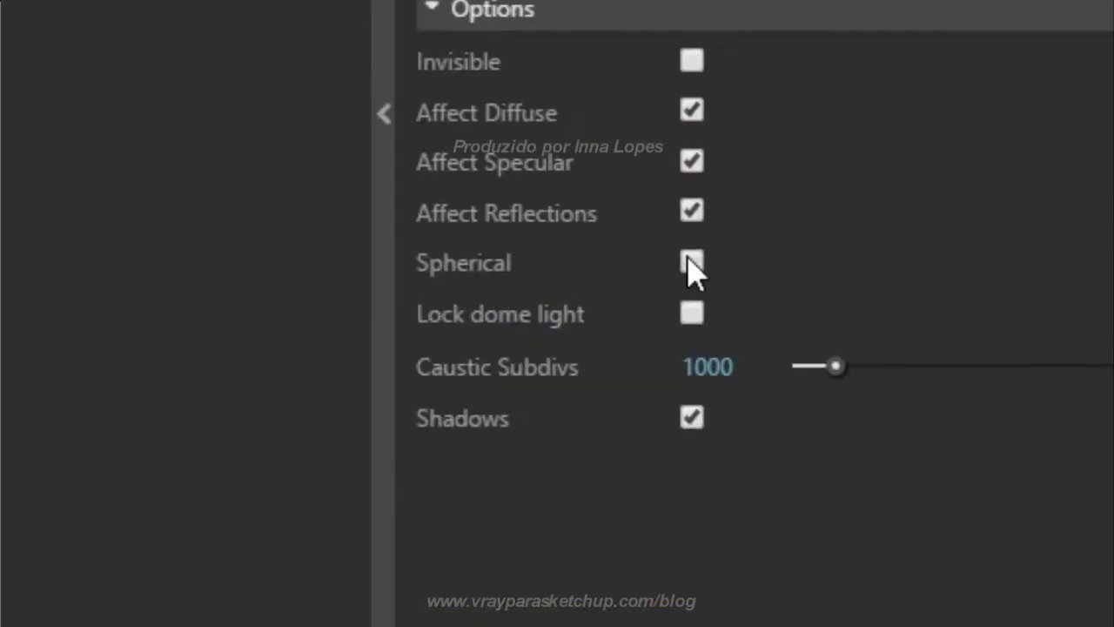
click(691, 262)
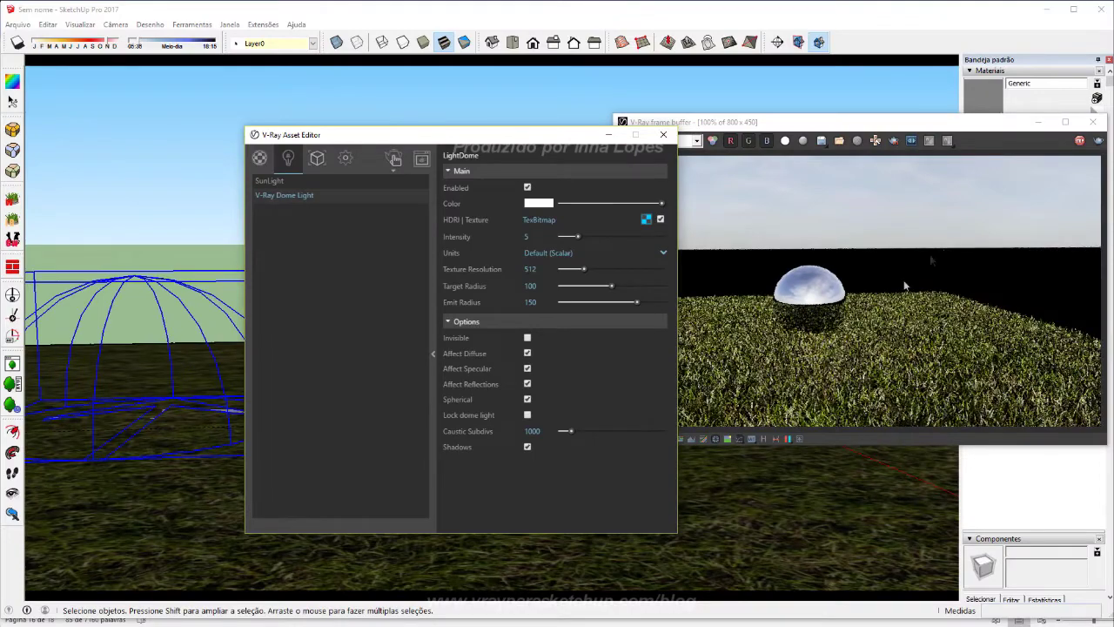
click(904, 286)
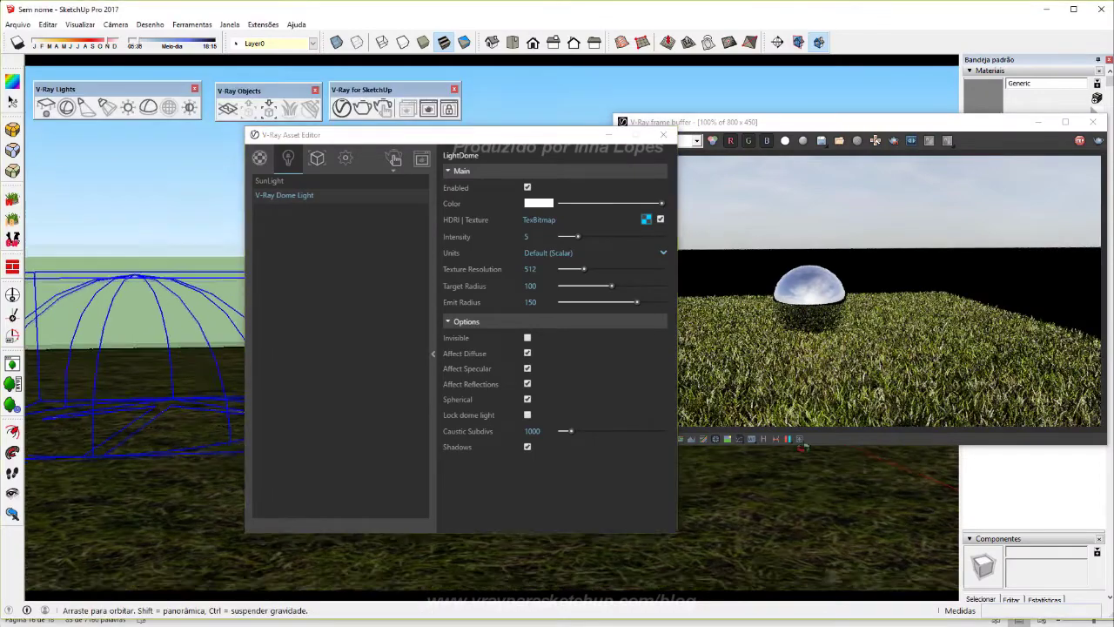
click(894, 353)
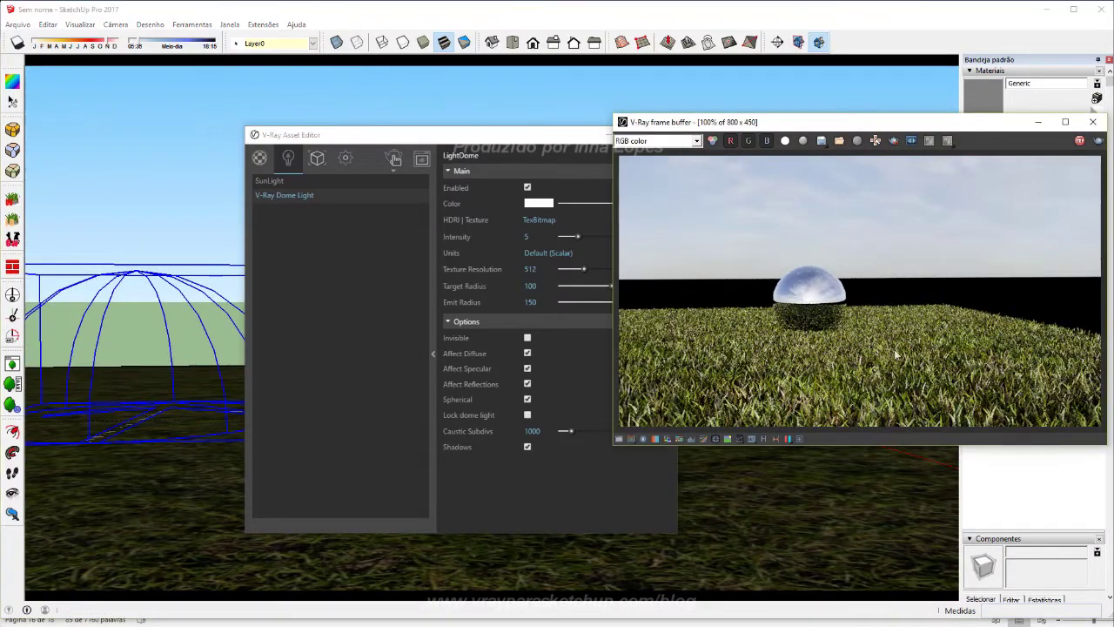
Set the new dome light's intensity to 50, then 130, and finally 300
double_click(459, 236)
text(50)
key(Return)
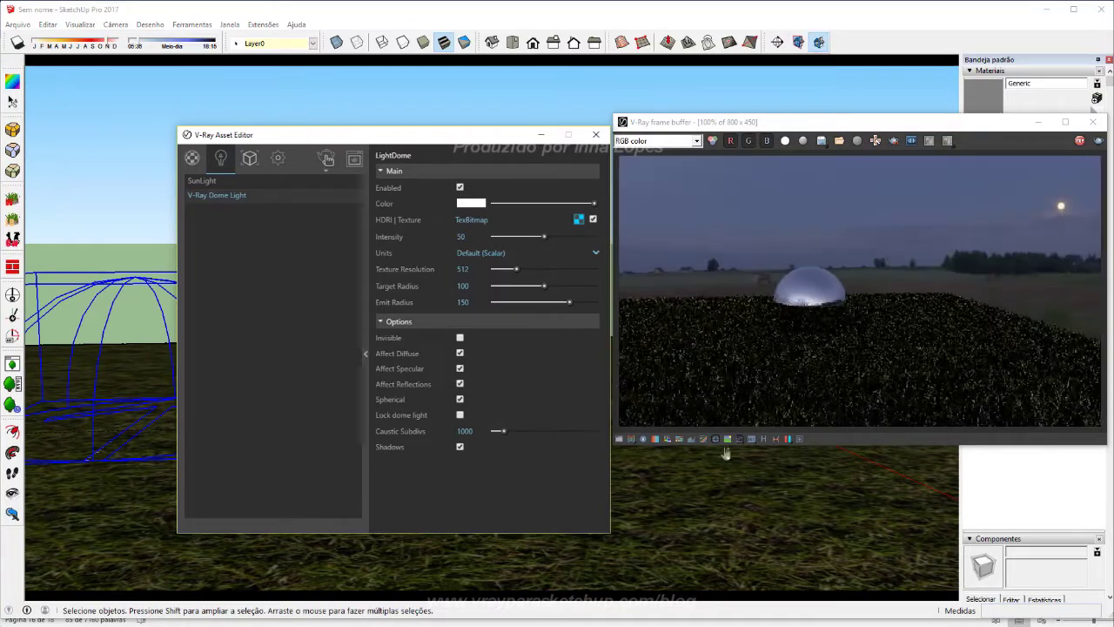
text(130)
key(Return)
double_click(462, 236)
text(300)
key(Return)
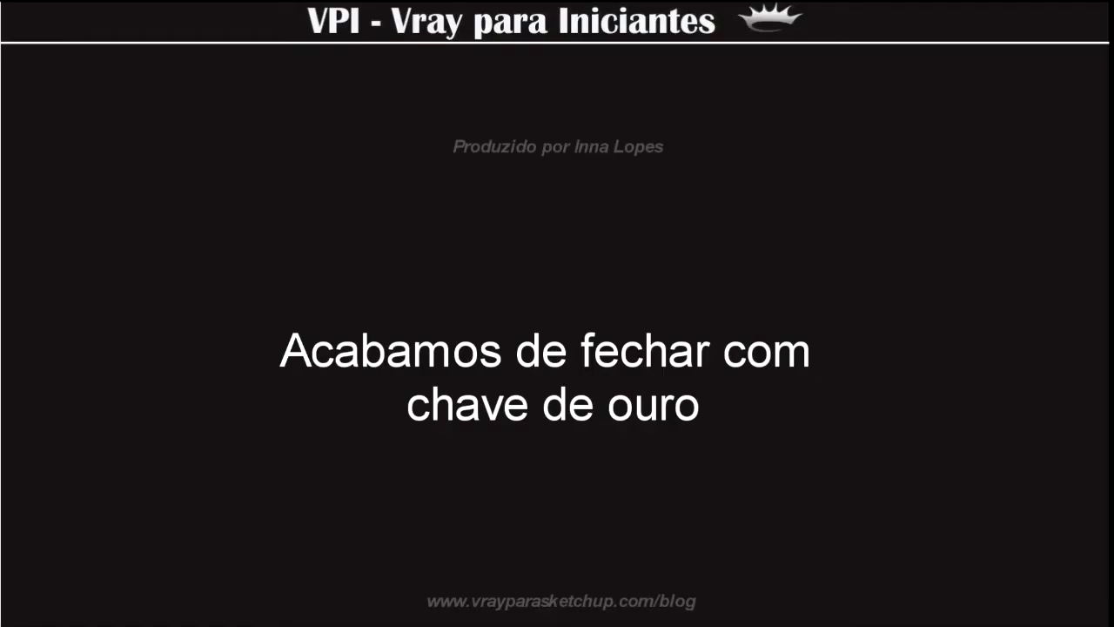